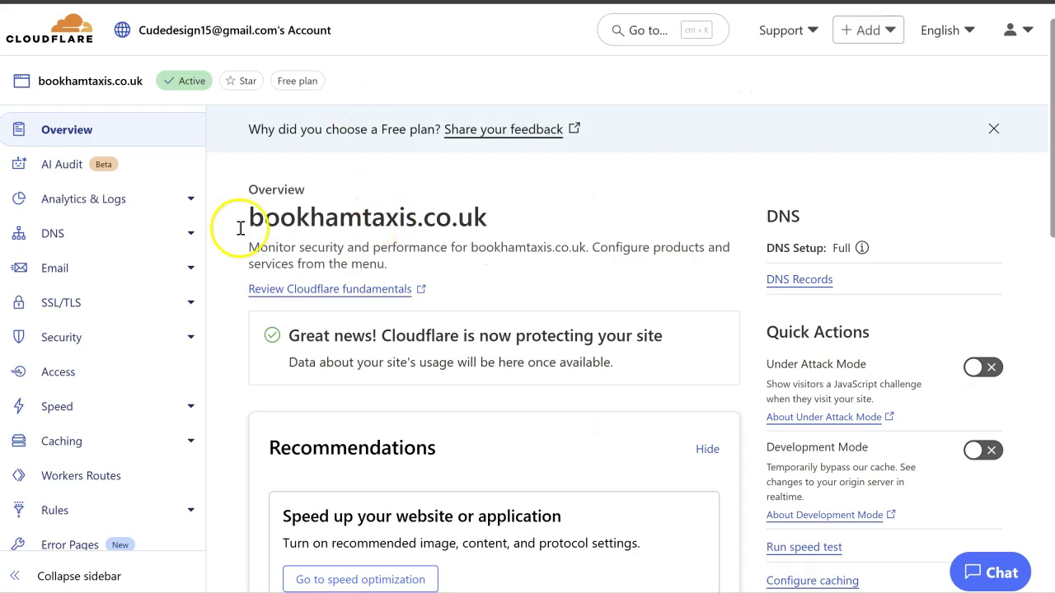
Step: Open the DNS Records list for bookhamtaxis.co.uk and review its two A and two MX records
{"action": "left_click", "coordinate": [183, 239]}
{"action": "left_click", "coordinate": [71, 265]}
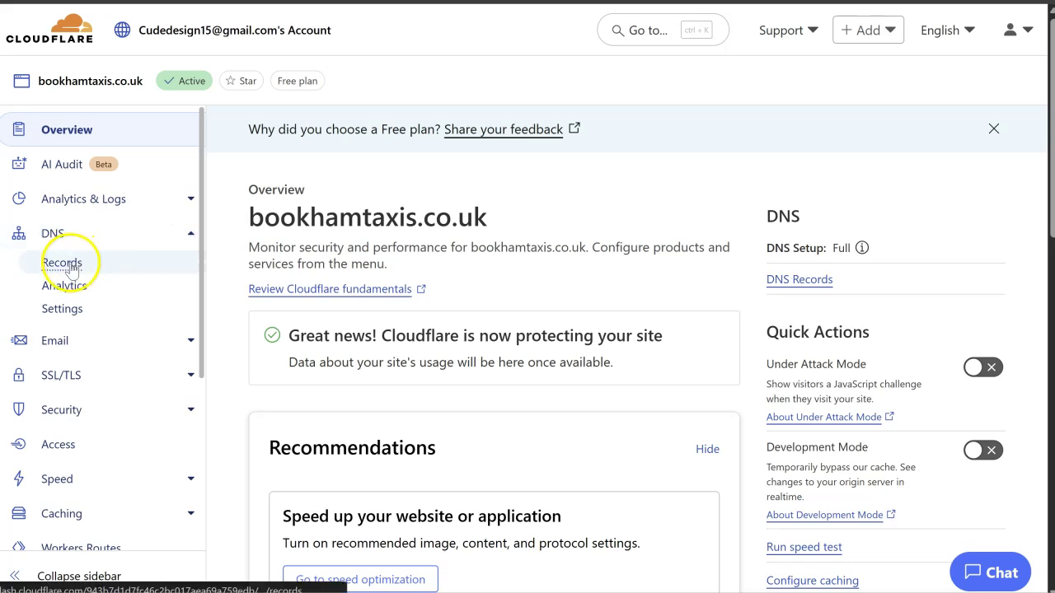
{"action": "scroll", "coordinate": [466, 285], "scroll_direction": "down", "scroll_amount": 5}
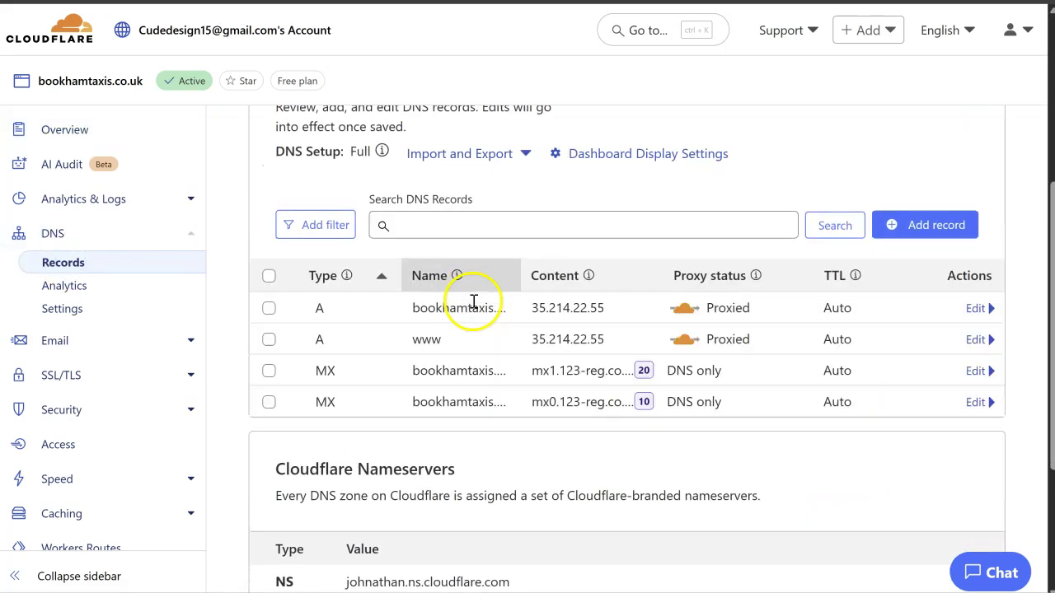
{"action": "scroll", "coordinate": [474, 301], "scroll_direction": "up", "scroll_amount": 1}
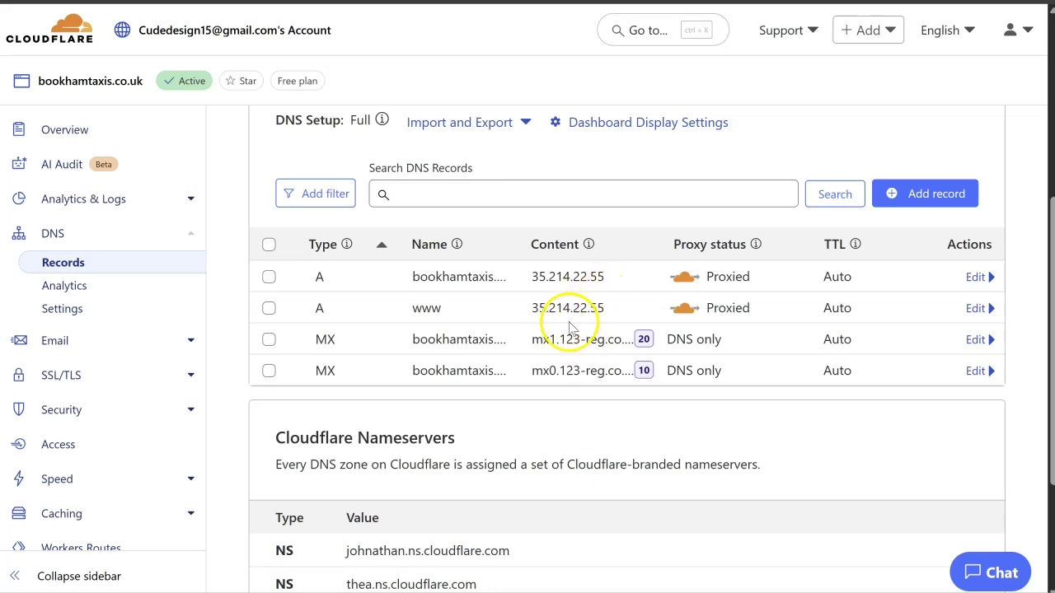
{"action": "scroll", "coordinate": [569, 327], "scroll_direction": "down", "scroll_amount": 1}
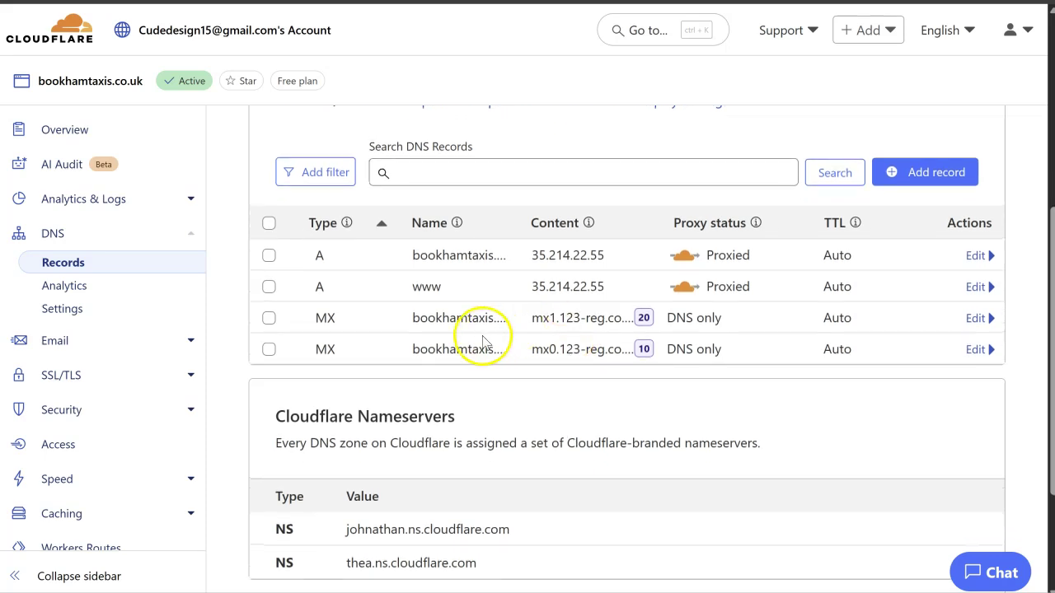
{"action": "scroll", "coordinate": [481, 340], "scroll_direction": "up", "scroll_amount": 1}
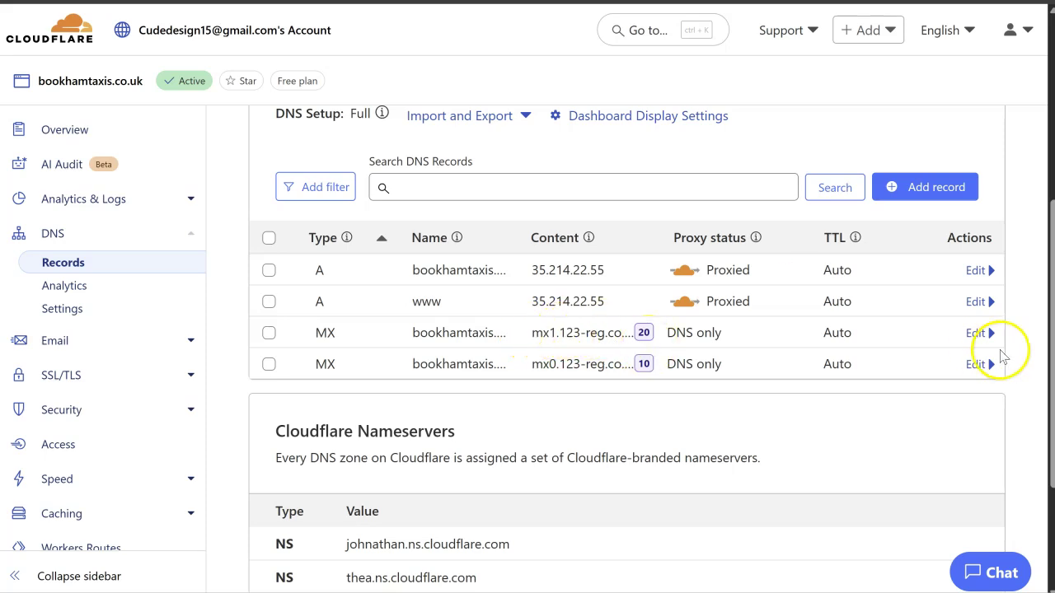
Step: Inspect the mail server value of Cloudflare's first MX record, then collapse its editor
{"action": "left_click", "coordinate": [976, 333]}
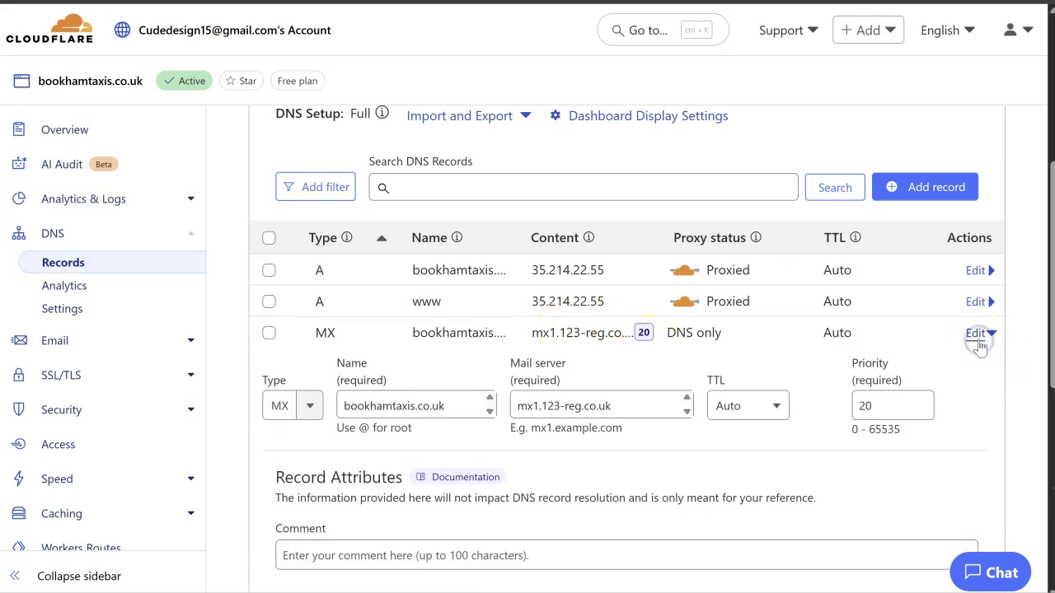
{"action": "left_click", "coordinate": [636, 405]}
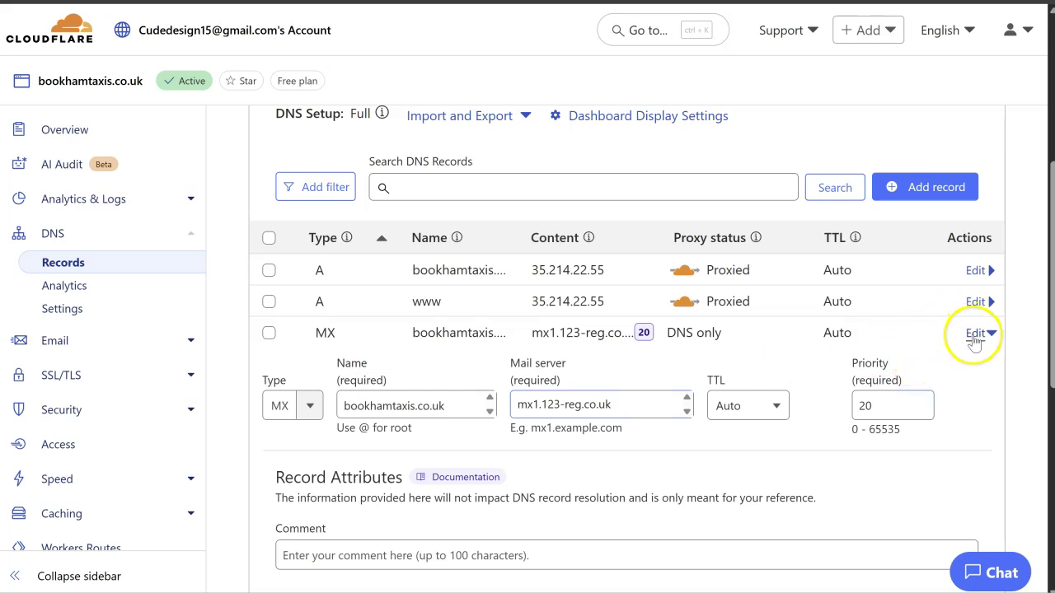
{"action": "left_click", "coordinate": [976, 333]}
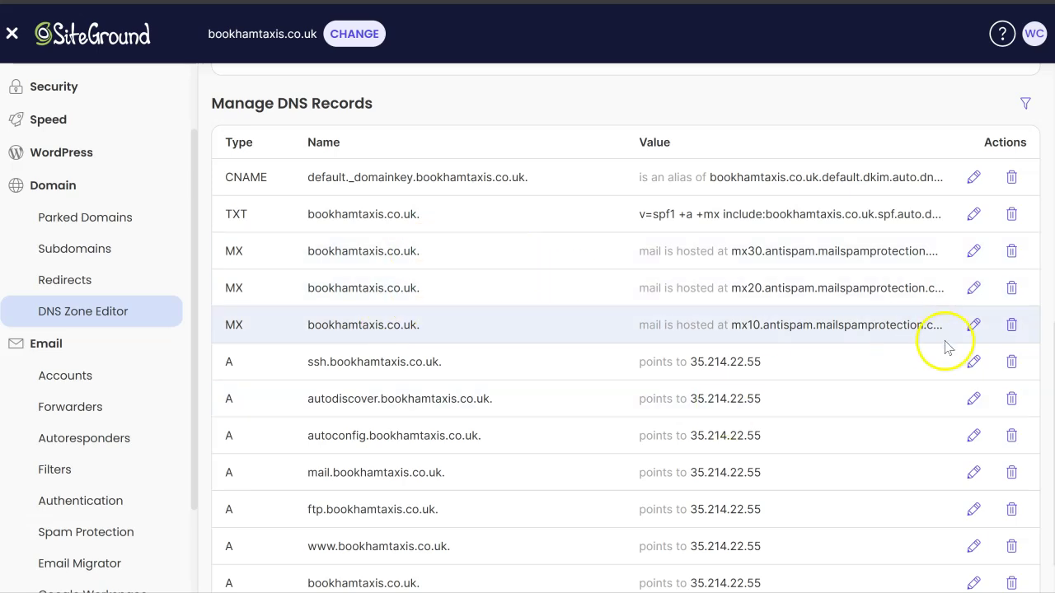
Step: Copy SiteGround's mx10 host and save it into Cloudflare's first MX record with priority 10
{"action": "left_click", "coordinate": [972, 325]}
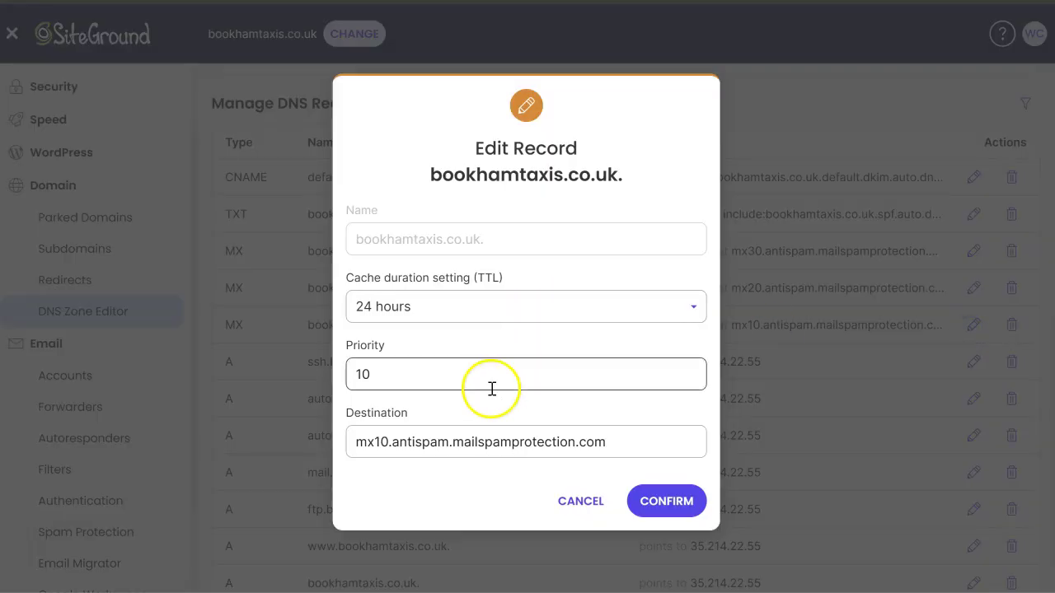
{"action": "left_click_drag", "start_coordinate": [629, 442], "coordinate": [313, 442]}
{"action": "key", "text": "ctrl+c"}
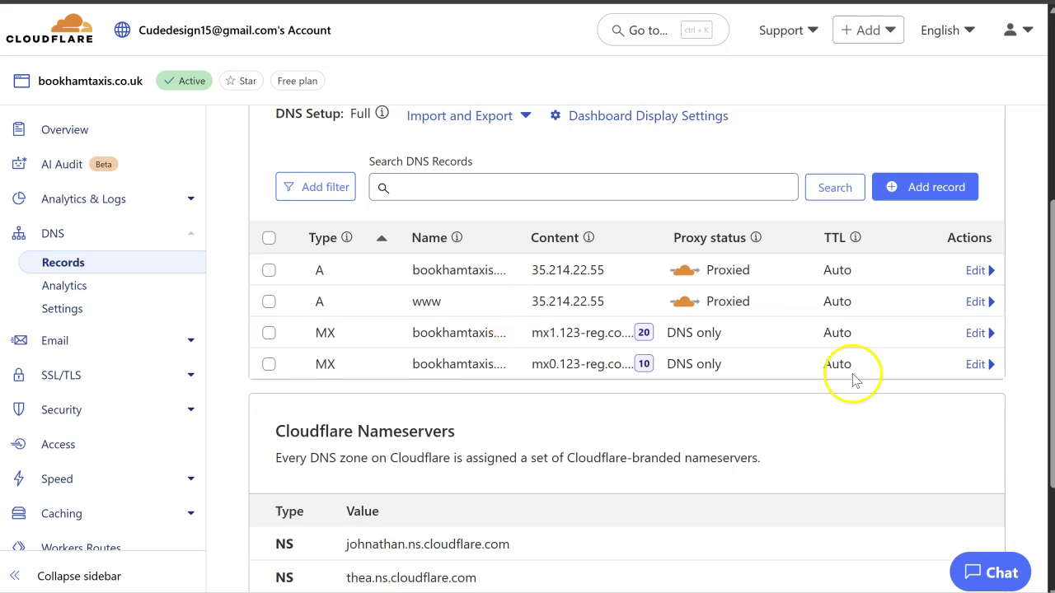
{"action": "left_click", "coordinate": [974, 332]}
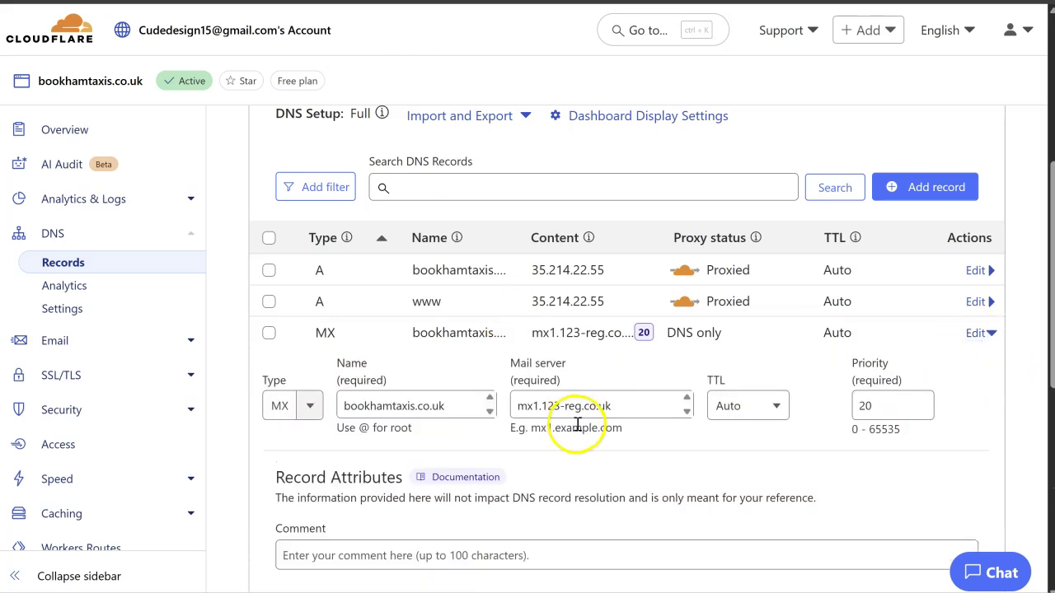
{"action": "left_click_drag", "start_coordinate": [596, 403], "coordinate": [494, 404]}
{"action": "key", "text": "ctrl+v"}
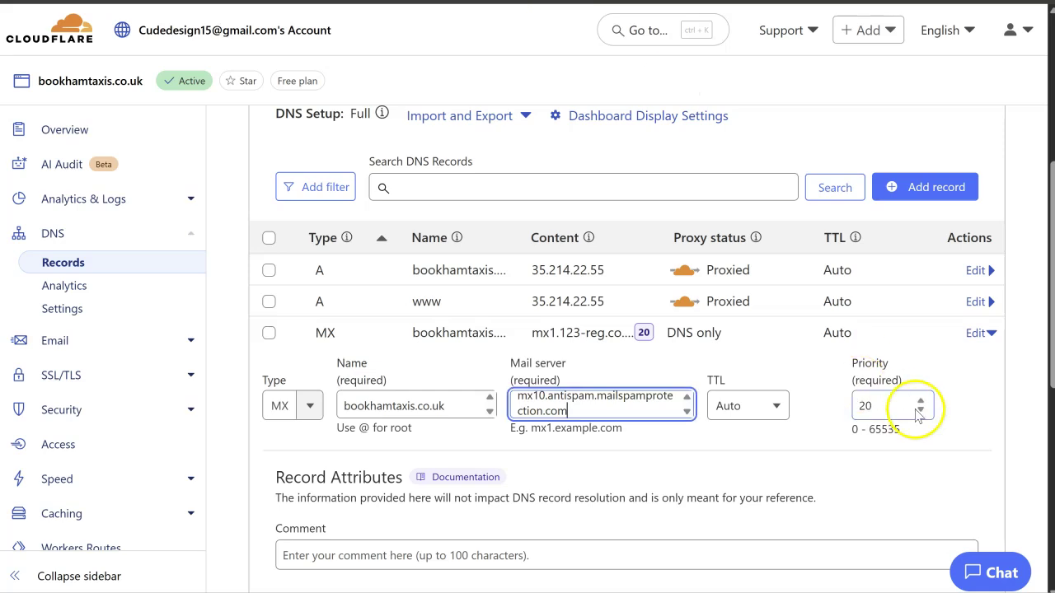
{"action": "double_click", "coordinate": [906, 405]}
{"action": "type", "text": "10"}
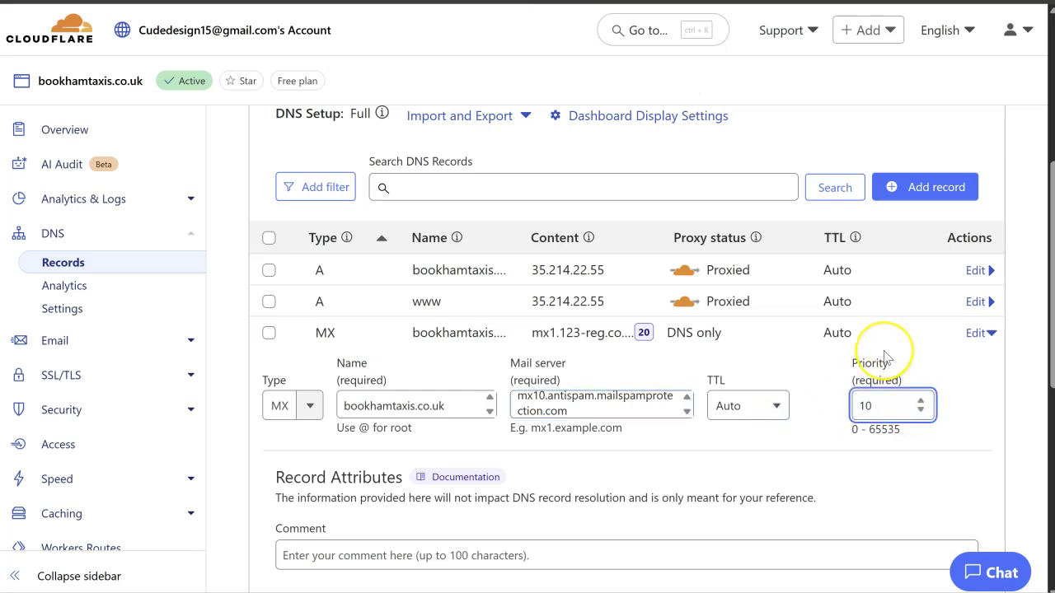
{"action": "scroll", "coordinate": [890, 358], "scroll_direction": "down", "scroll_amount": 1}
{"action": "left_click", "coordinate": [956, 517]}
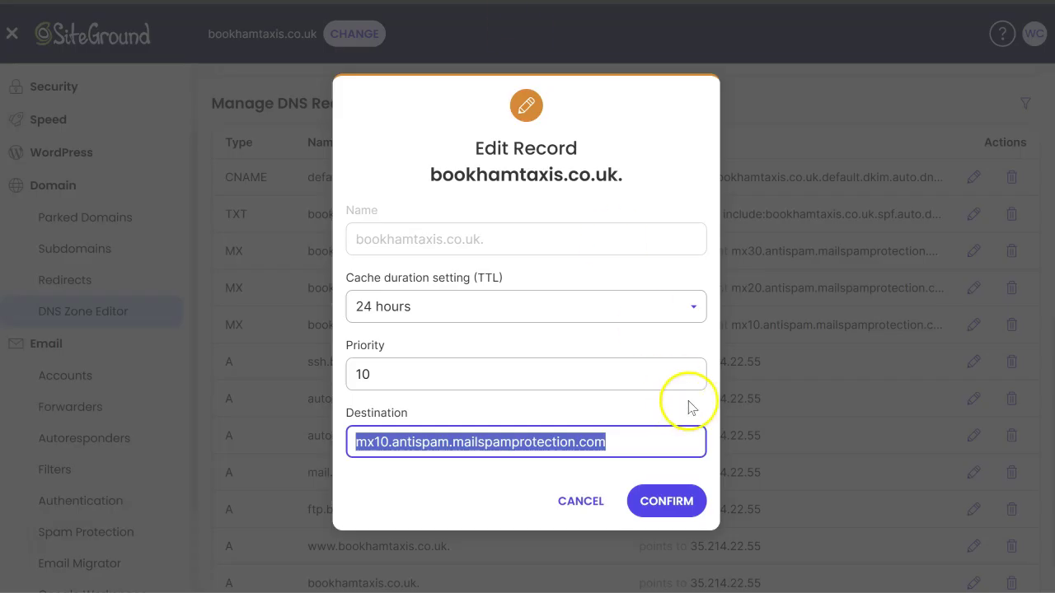
{"action": "left_click", "coordinate": [574, 490]}
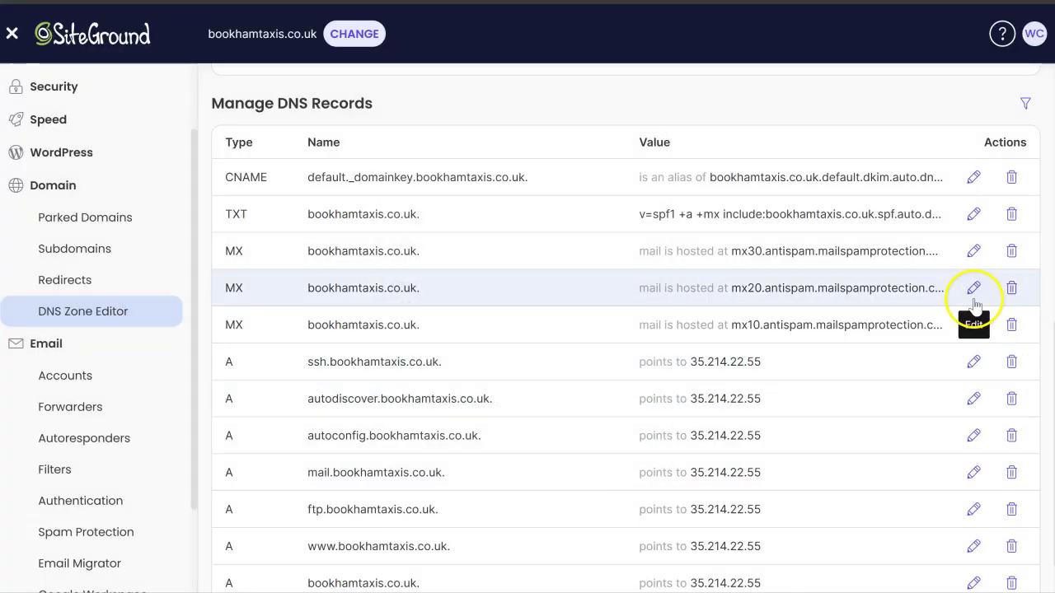
Step: Replace mx0.123-reg.co.uk in Cloudflare's second MX record with SiteGround's mx20 host, priority 20
{"action": "left_click", "coordinate": [975, 288]}
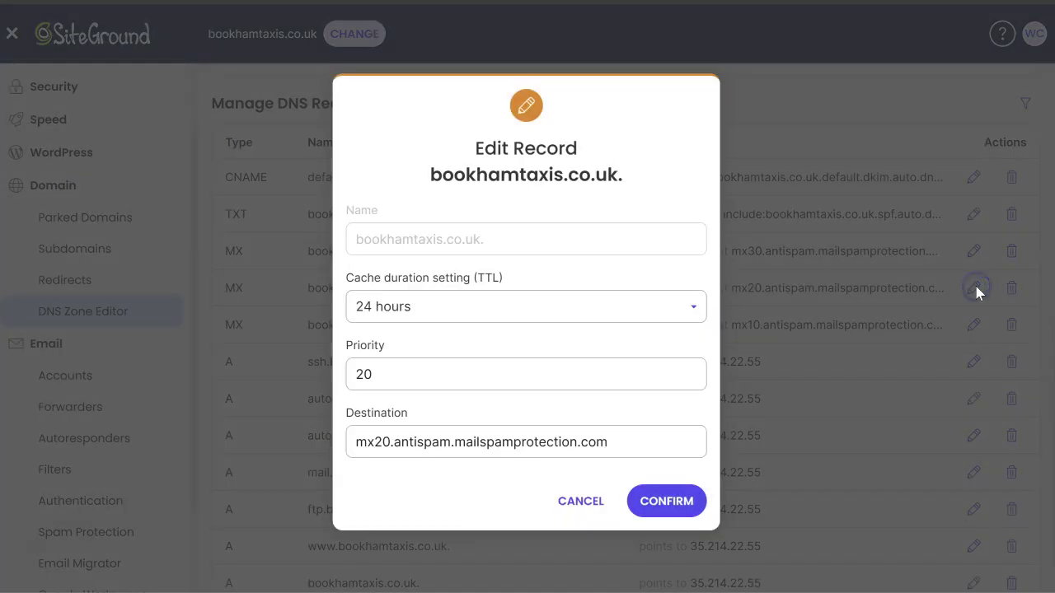
{"action": "left_click", "coordinate": [548, 438]}
{"action": "left_click_drag", "start_coordinate": [609, 442], "coordinate": [355, 437]}
{"action": "key", "text": "ctrl+c"}
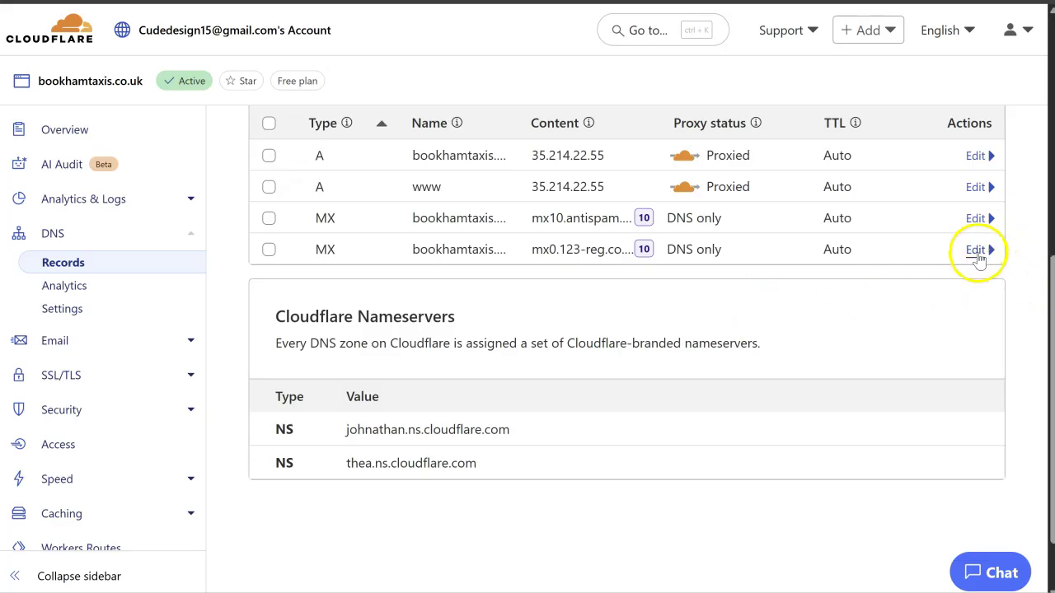
{"action": "left_click", "coordinate": [977, 252]}
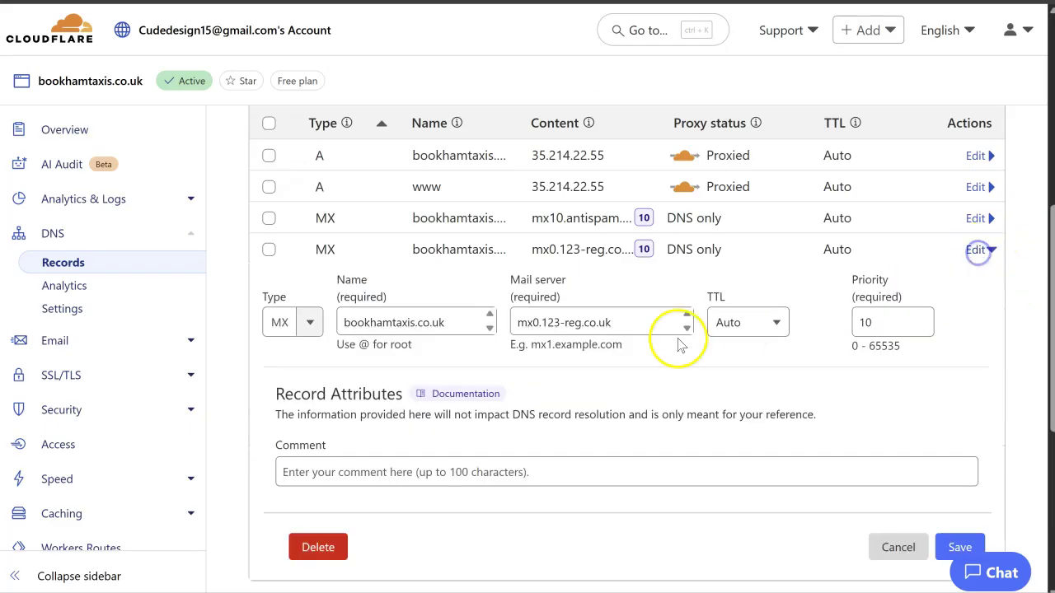
{"action": "left_click_drag", "start_coordinate": [646, 326], "coordinate": [478, 322]}
{"action": "key", "text": "ctrl+v"}
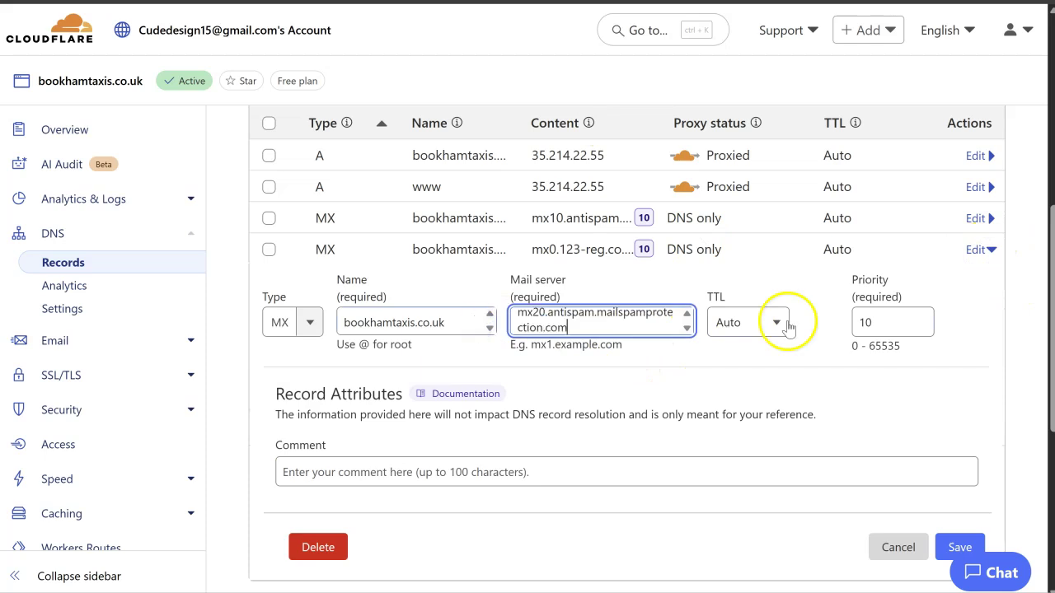
{"action": "double_click", "coordinate": [860, 322]}
{"action": "type", "text": "20"}
{"action": "left_click", "coordinate": [959, 547]}
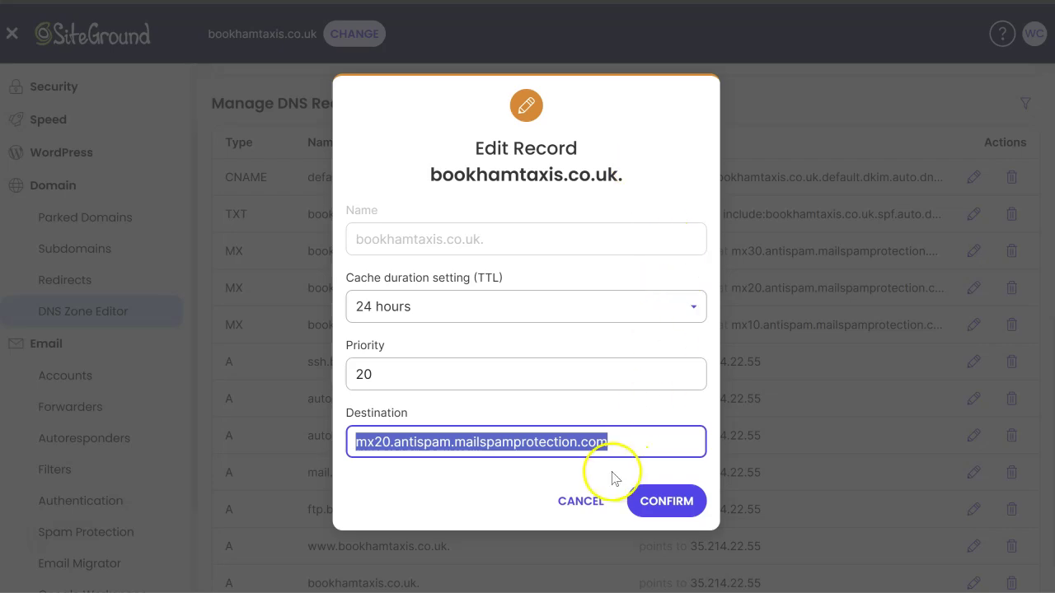
{"action": "left_click", "coordinate": [582, 498]}
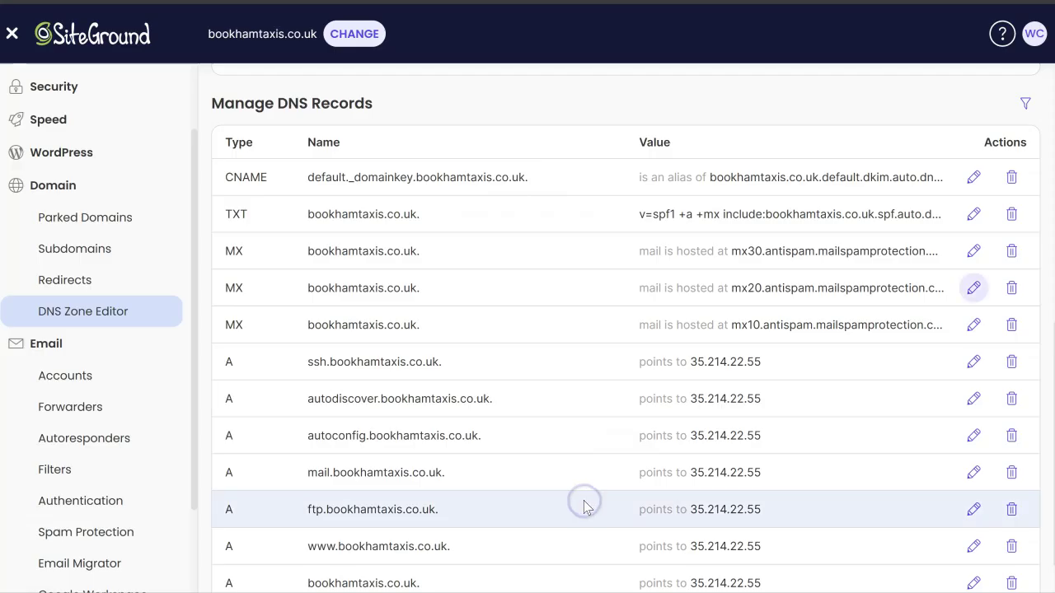
Step: Copy the mx30.antispam.mailspamprotection.com destination from SiteGround's mx30 record
{"action": "left_click", "coordinate": [973, 249]}
{"action": "left_click_drag", "start_coordinate": [624, 438], "coordinate": [312, 468]}
{"action": "key", "text": "ctrl+c"}
{"action": "left_click", "coordinate": [568, 501]}
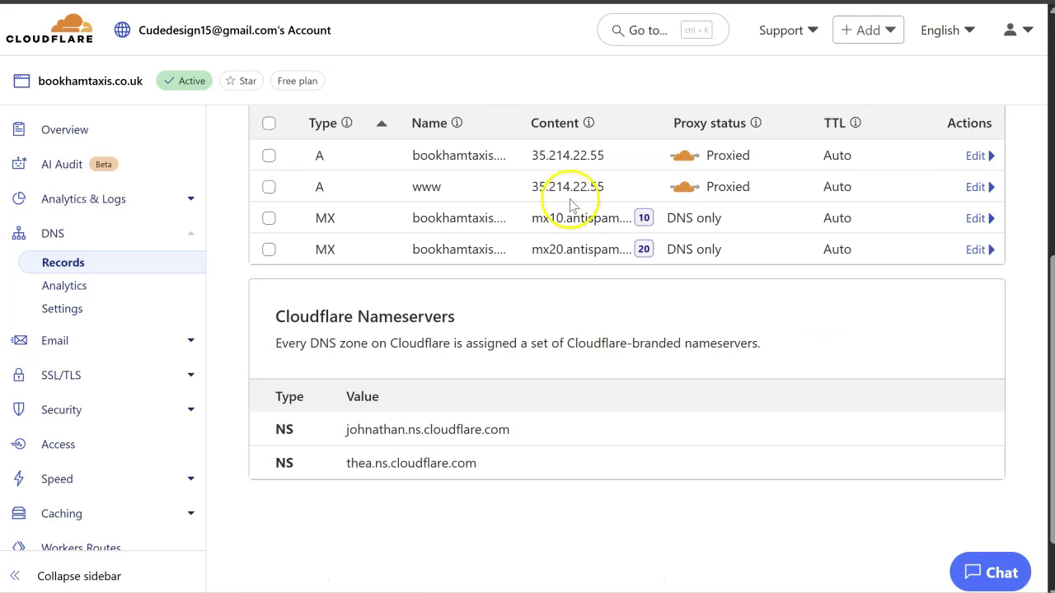
Step: Add a new Cloudflare DNS record of type MX
{"action": "scroll", "coordinate": [605, 179], "scroll_direction": "up", "scroll_amount": 3}
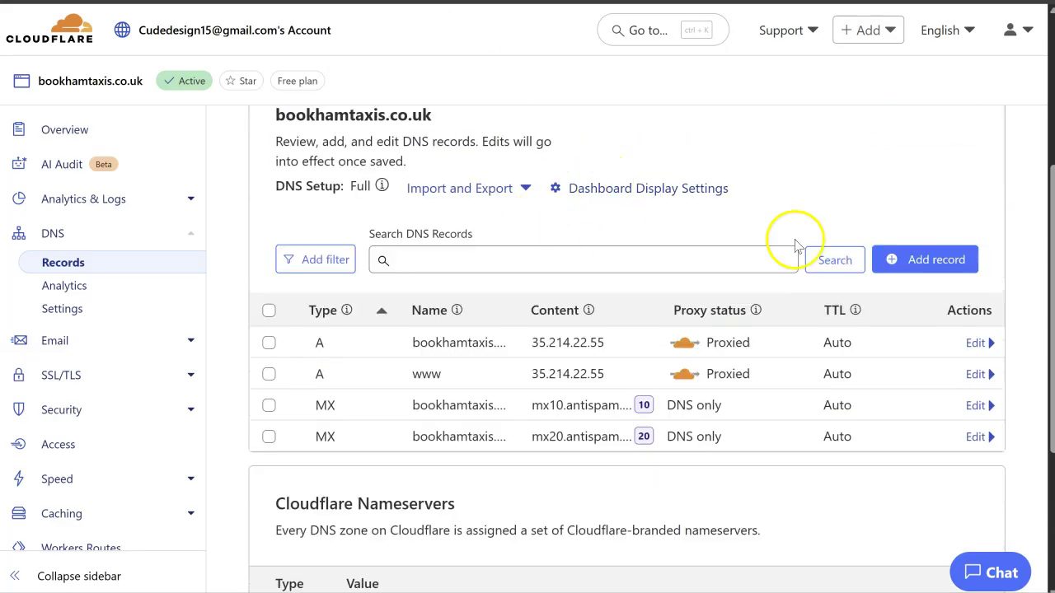
{"action": "left_click", "coordinate": [894, 264]}
{"action": "scroll", "coordinate": [370, 293], "scroll_direction": "down", "scroll_amount": 3}
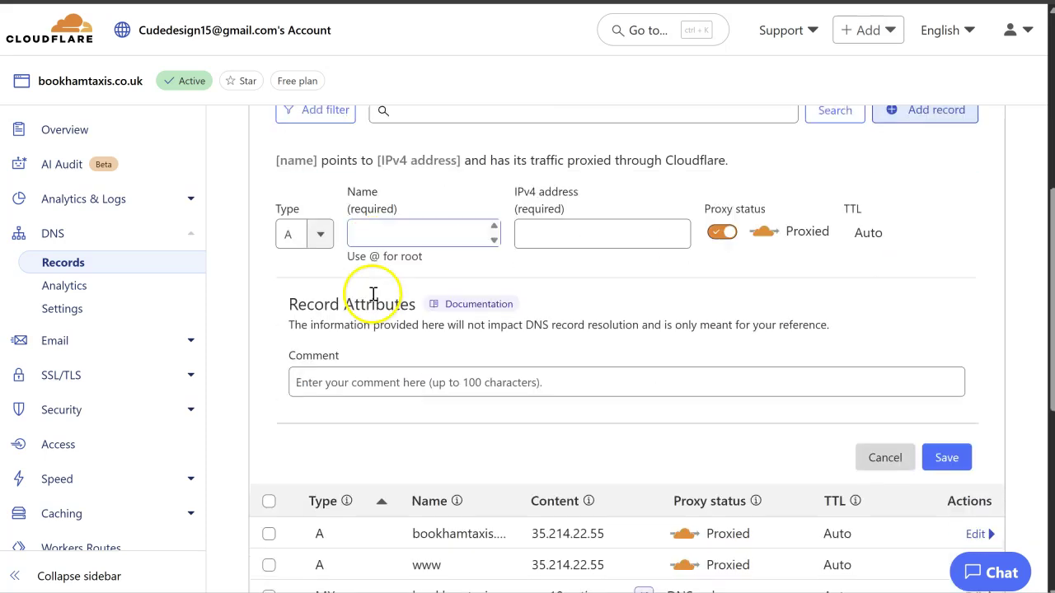
{"action": "left_click", "coordinate": [320, 234]}
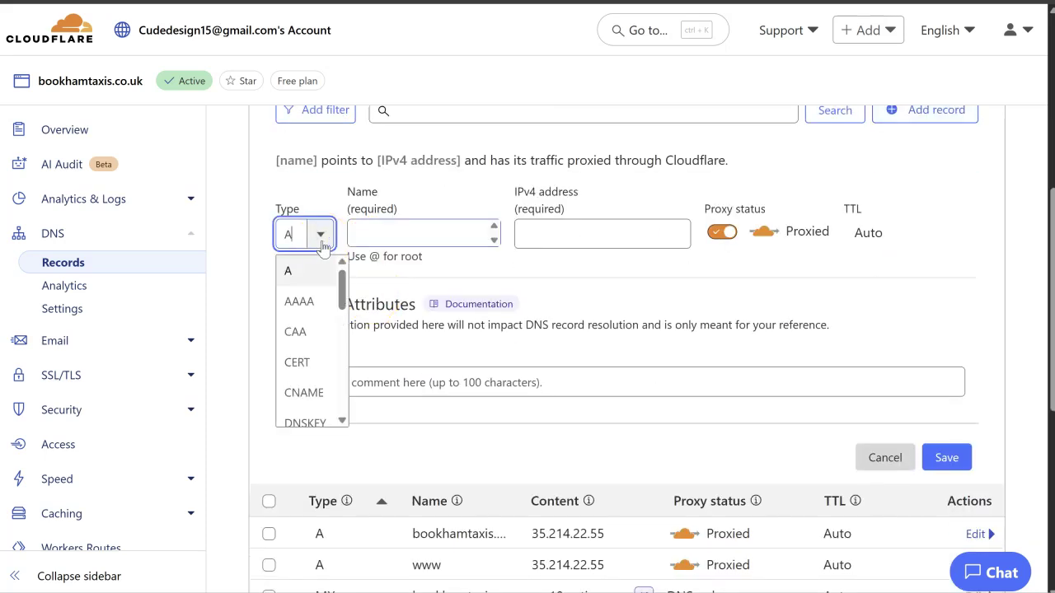
{"action": "scroll", "coordinate": [312, 379], "scroll_direction": "down", "scroll_amount": 4}
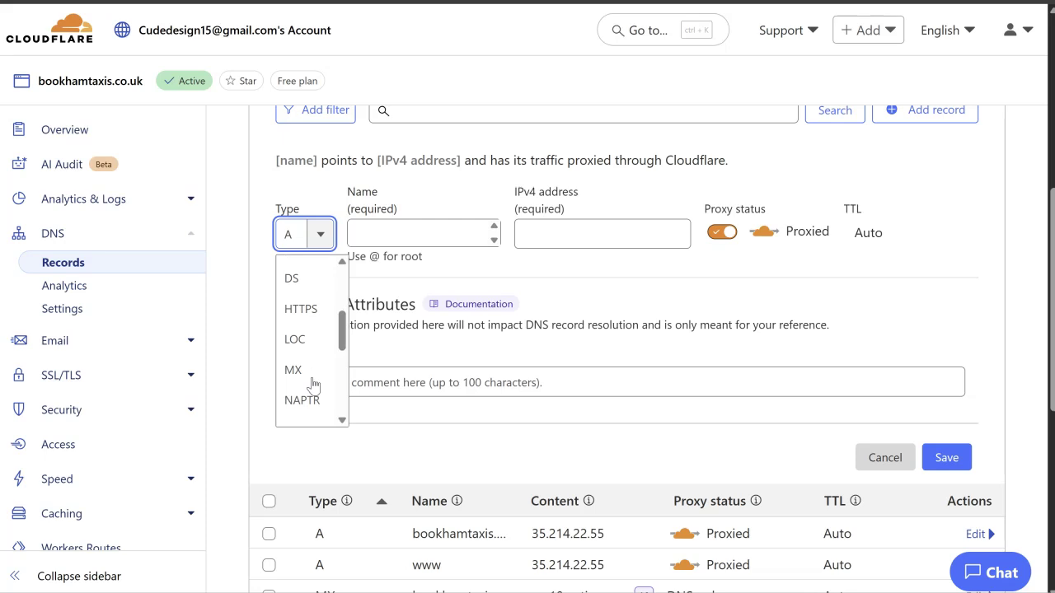
{"action": "left_click", "coordinate": [295, 370]}
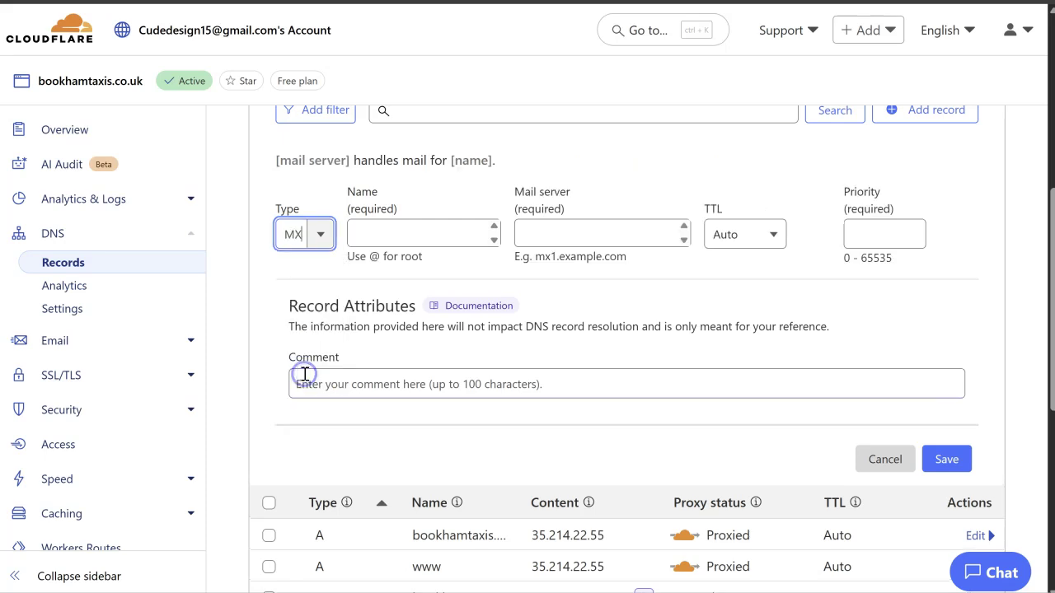
Step: Give the new MX record name @ and mail server mx30.antispam.mailspamprotection.com
{"action": "left_click", "coordinate": [406, 234]}
{"action": "scroll", "coordinate": [544, 299], "scroll_direction": "down", "scroll_amount": 1}
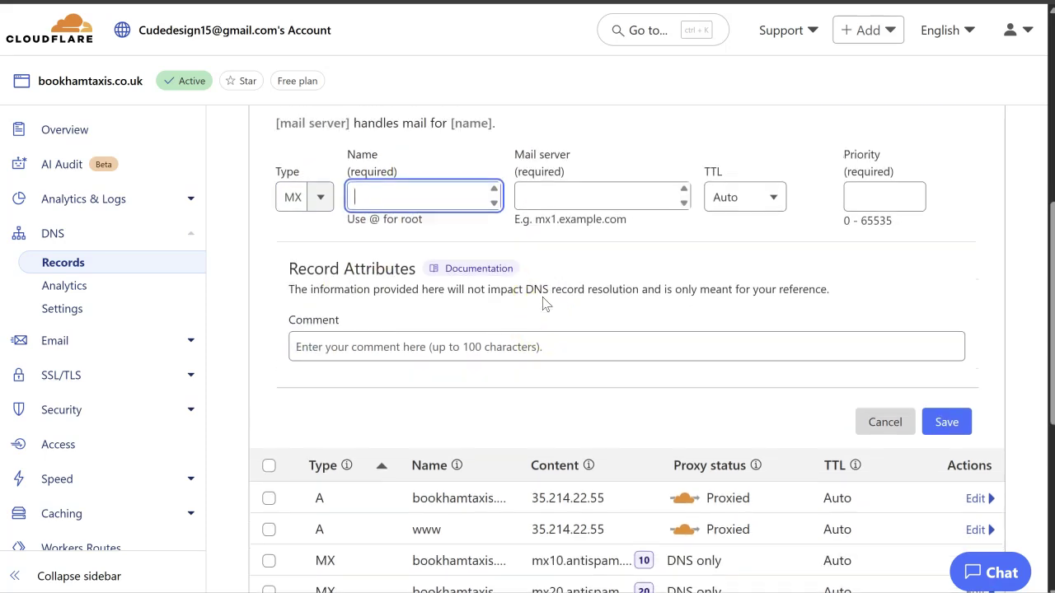
{"action": "scroll", "coordinate": [544, 303], "scroll_direction": "up", "scroll_amount": 1}
{"action": "type", "text": "@"}
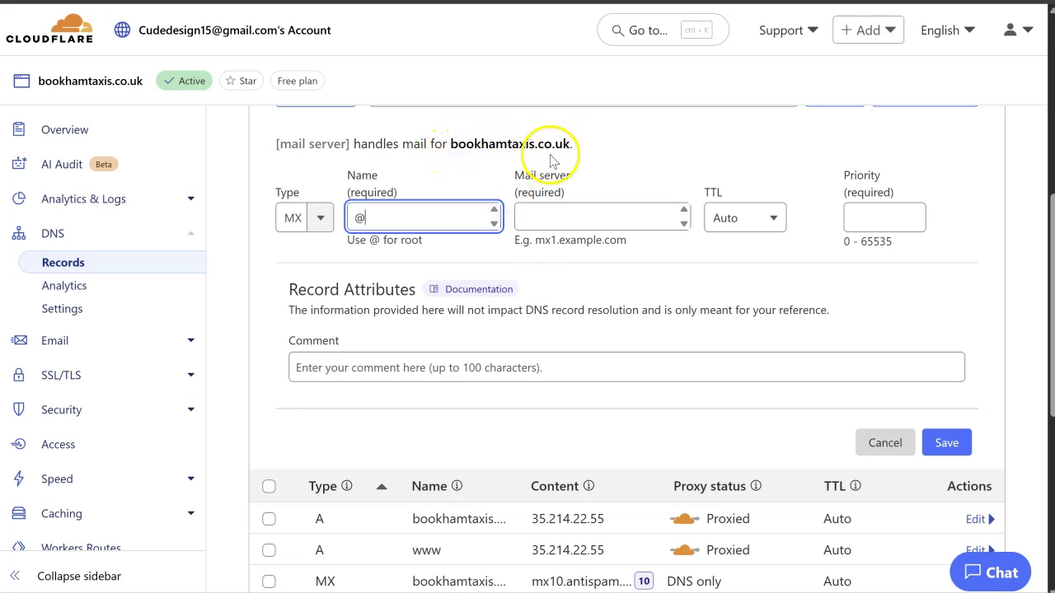
{"action": "left_click", "coordinate": [566, 220]}
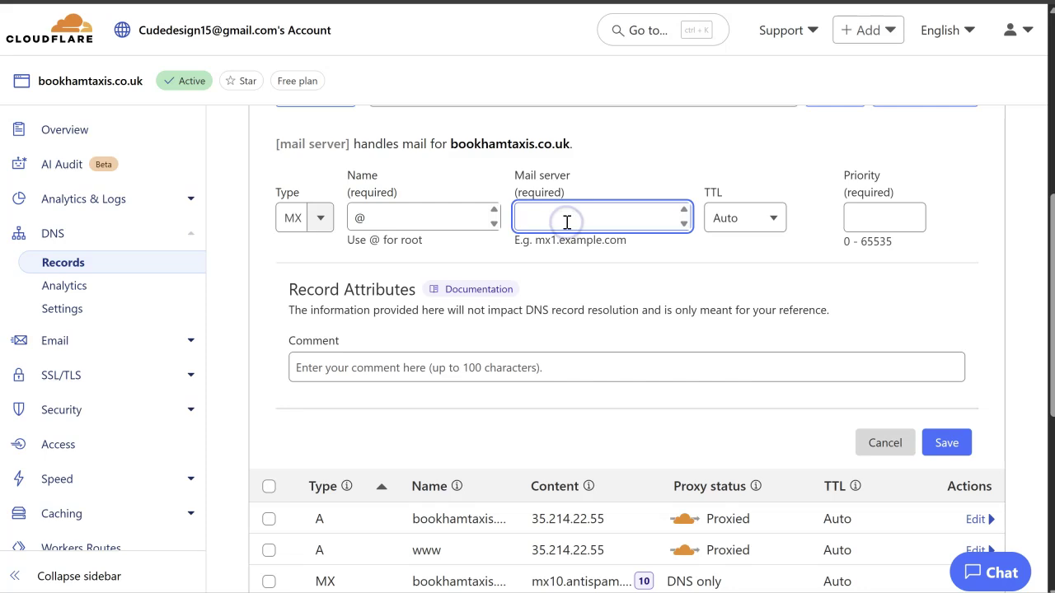
{"action": "key", "text": "ctrl+v"}
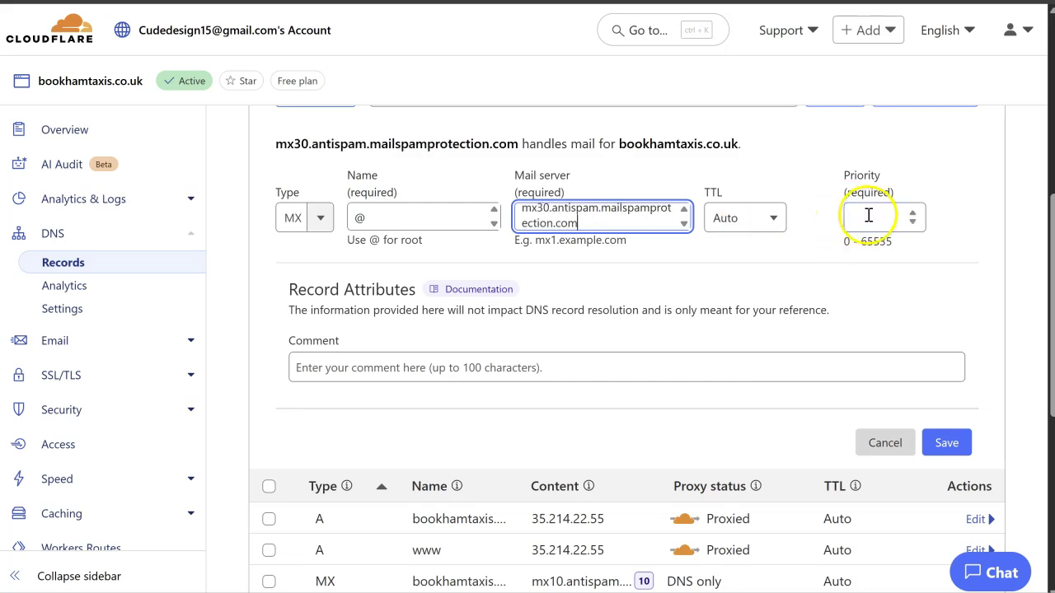
{"action": "left_click", "coordinate": [869, 216]}
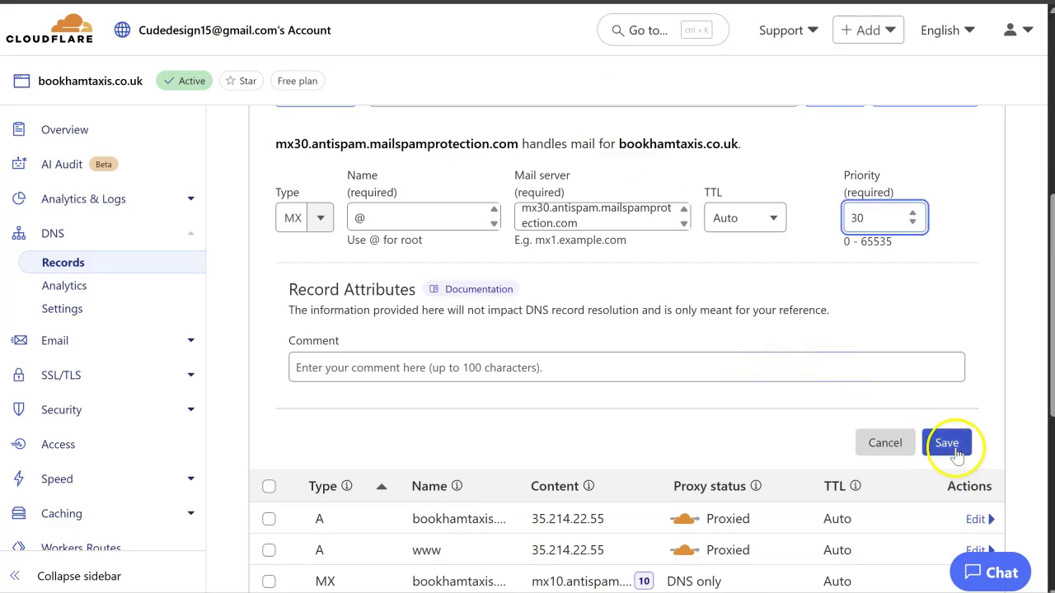
{"action": "left_click", "coordinate": [954, 451]}
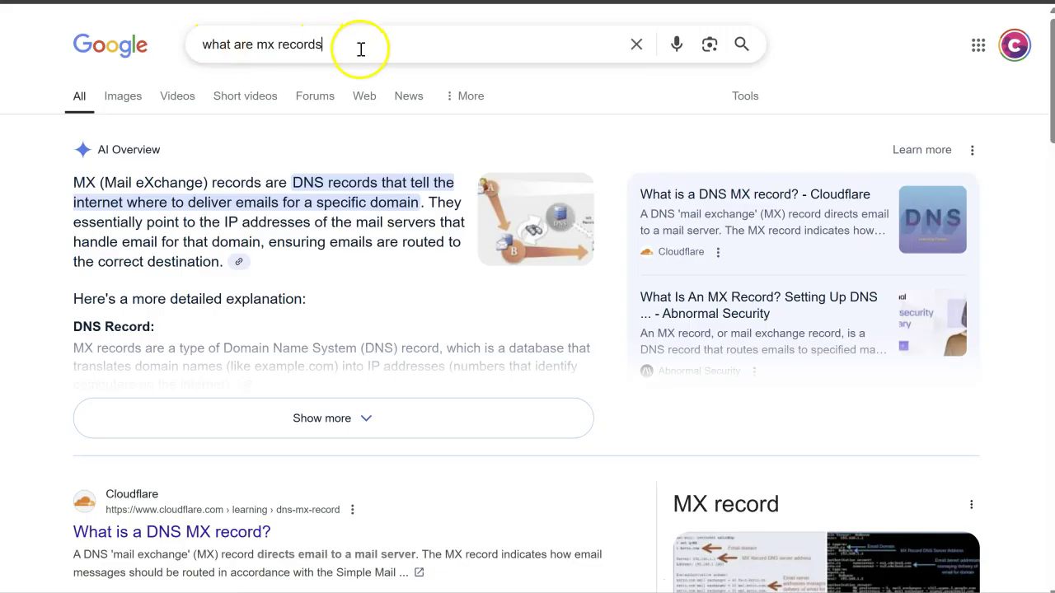
Step: Change the Google query to 'what are spf records' and run the search
{"action": "left_click_drag", "start_coordinate": [360, 50], "coordinate": [262, 53]}
{"action": "type", "text": "spf r"}
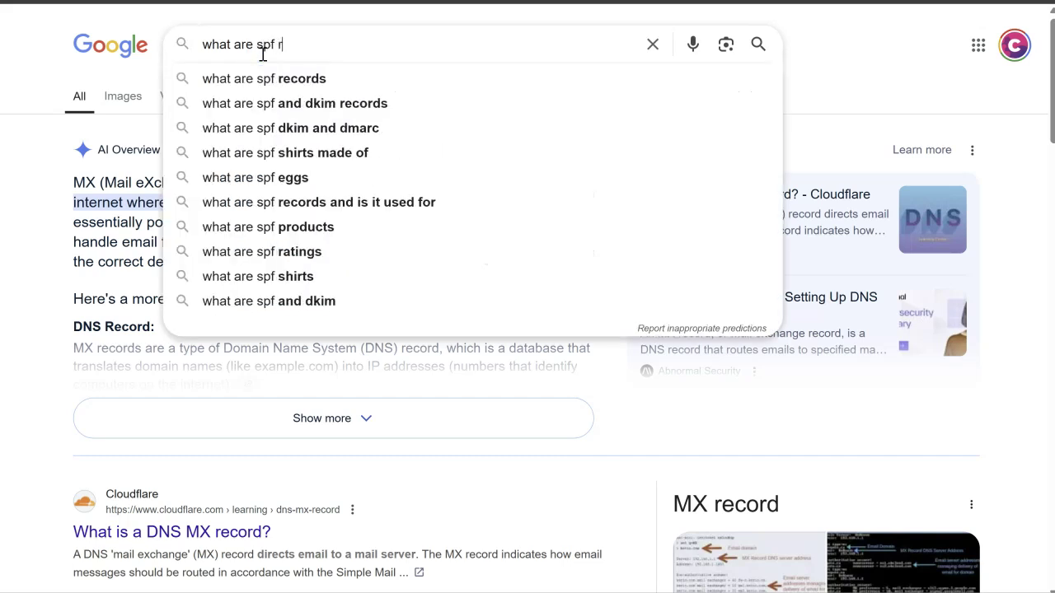
{"action": "type", "text": "ecords"}
{"action": "key", "text": "Return"}
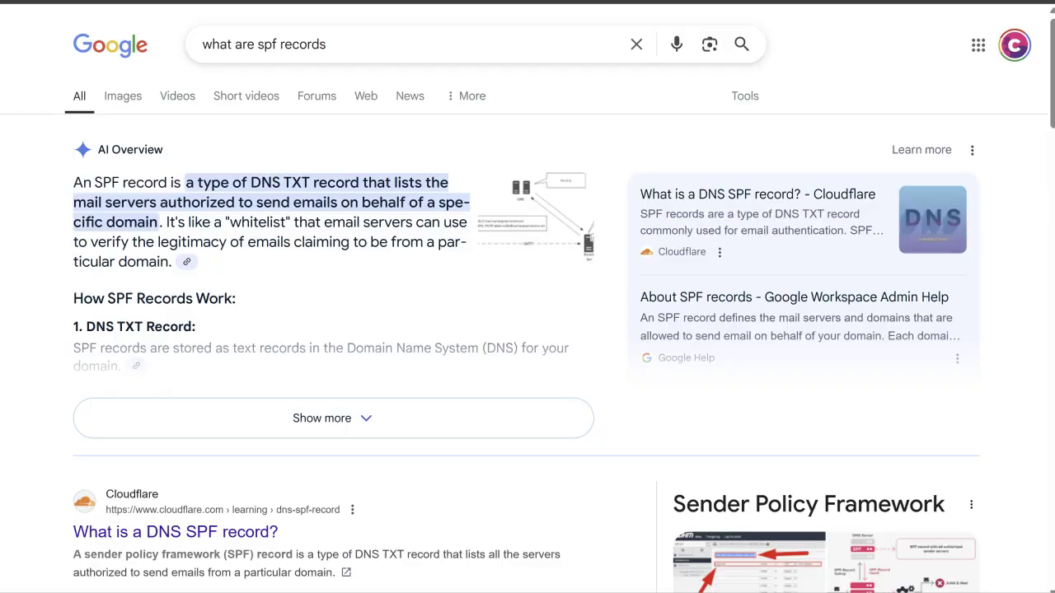
Step: Back in Cloudflare, add another DNS record and set its type to TXT
{"action": "left_click", "coordinate": [317, 1]}
{"action": "scroll", "coordinate": [404, 198], "scroll_direction": "up", "scroll_amount": 3}
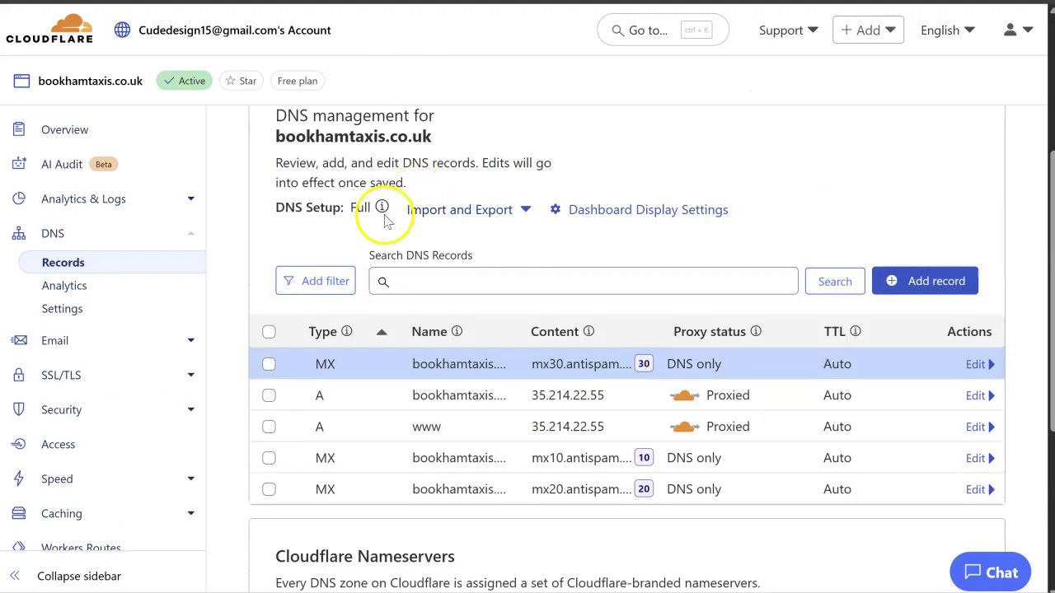
{"action": "left_click", "coordinate": [948, 284]}
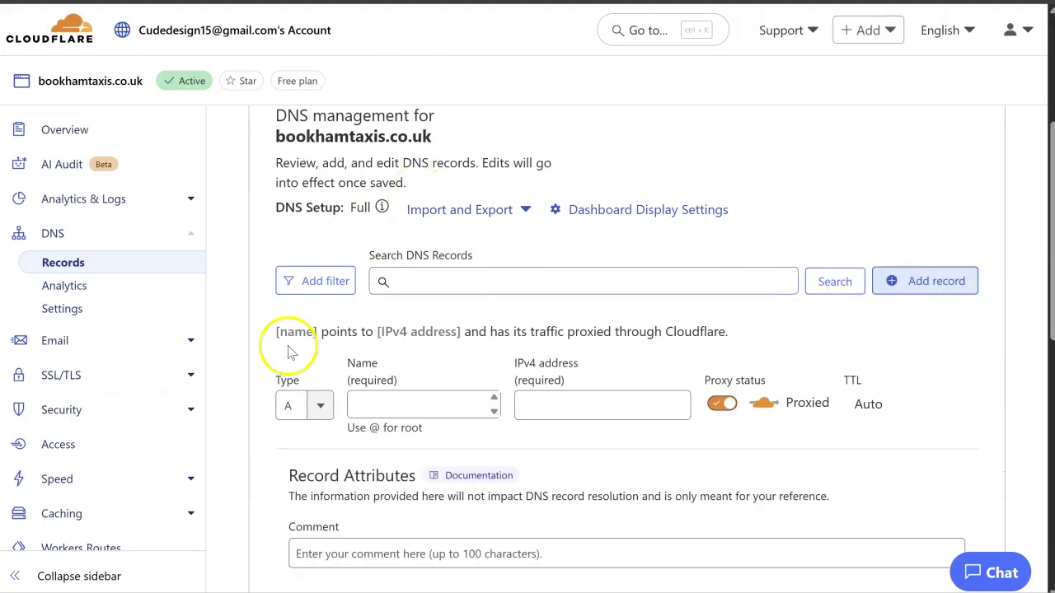
{"action": "scroll", "coordinate": [289, 337], "scroll_direction": "down", "scroll_amount": 3}
{"action": "left_click", "coordinate": [320, 260]}
{"action": "scroll", "coordinate": [313, 405], "scroll_direction": "down", "scroll_amount": 2}
{"action": "scroll", "coordinate": [314, 410], "scroll_direction": "down", "scroll_amount": 5}
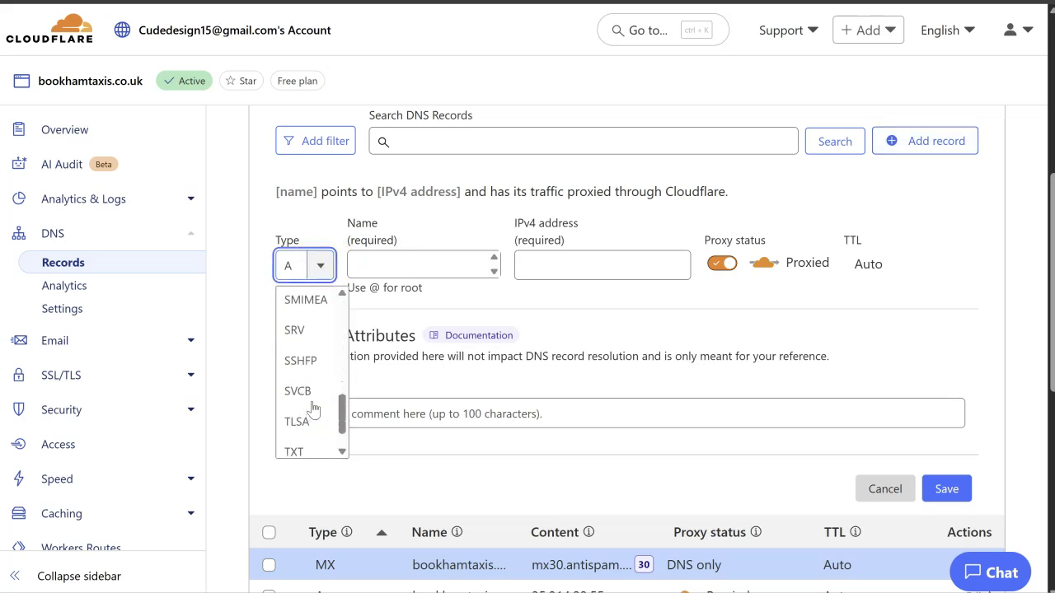
{"action": "left_click", "coordinate": [313, 410]}
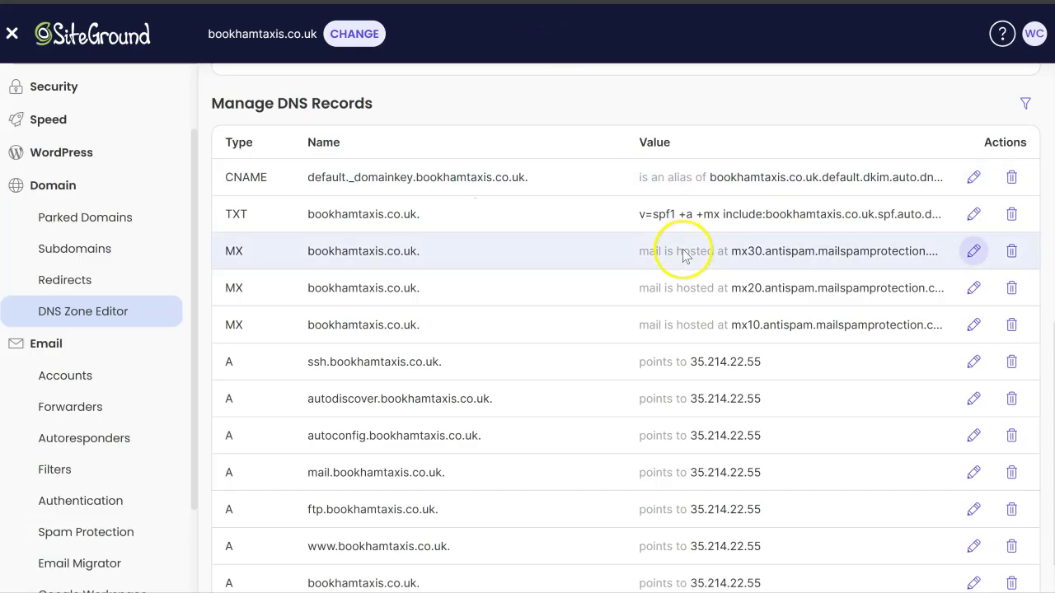
Step: Open SiteGround's TXT record and select its full v=spf1 … ~all value
{"action": "left_click", "coordinate": [973, 214]}
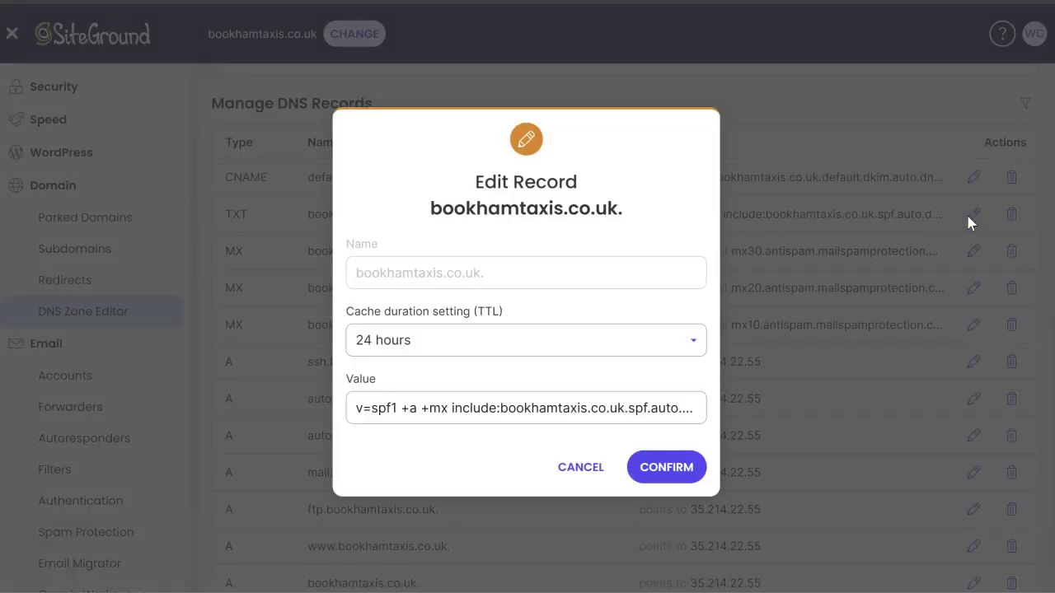
{"action": "left_click", "coordinate": [355, 405]}
{"action": "left_click_drag", "start_coordinate": [355, 405], "coordinate": [722, 422]}
{"action": "key", "text": "ctrl+c"}
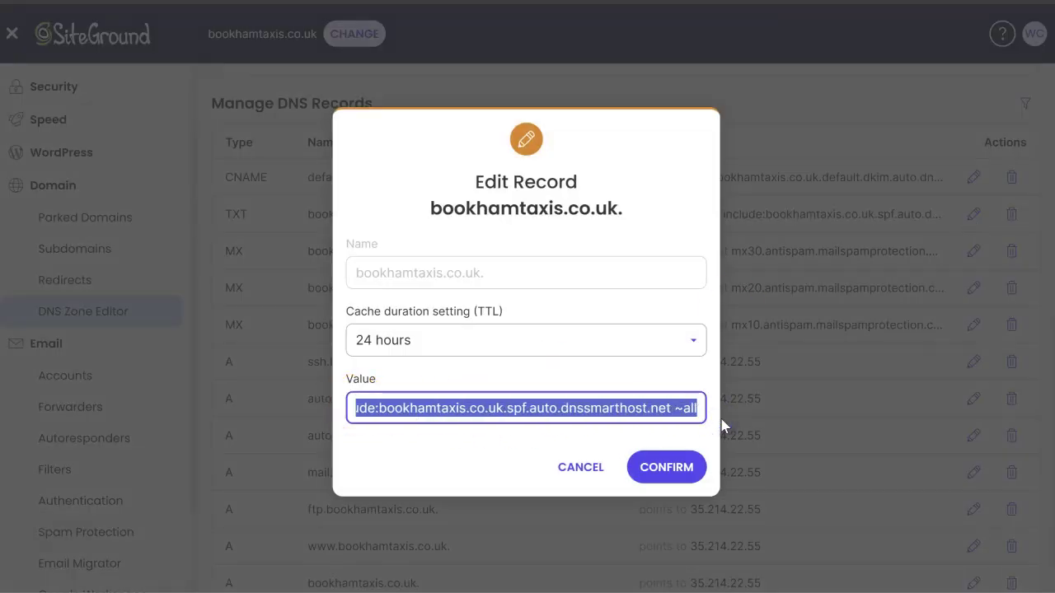
{"action": "left_click", "coordinate": [668, 396]}
Step: Save a TXT record named @ with content v=spf1 +a +mx include:bookhamtaxis.co.uk.spf.auto.dnssmarthost.net ~all
{"action": "key", "text": "alt+Tab"}
{"action": "left_click", "coordinate": [429, 267]}
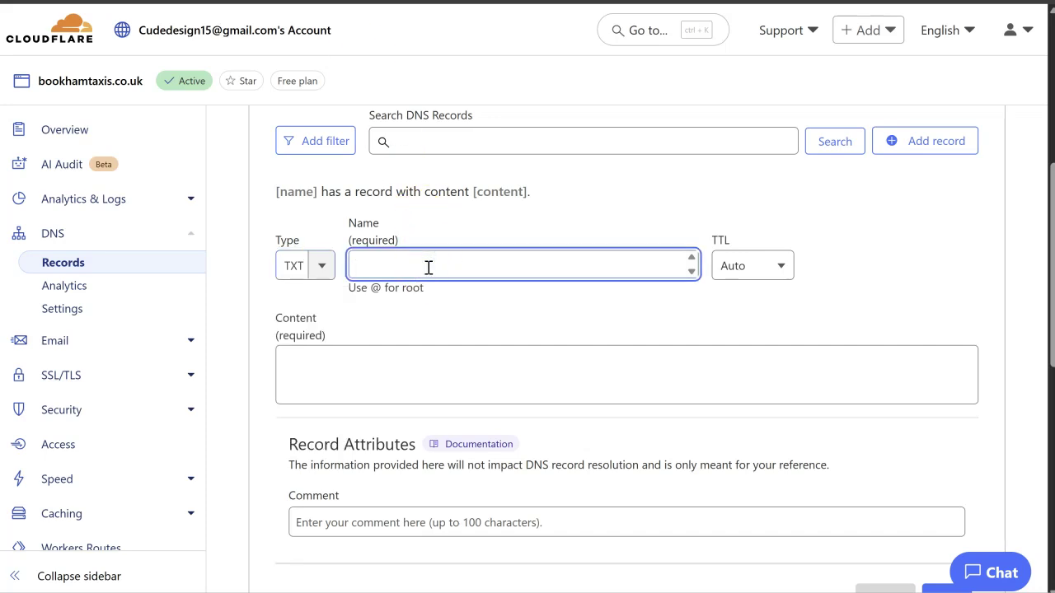
{"action": "type", "text": "@"}
{"action": "left_click", "coordinate": [461, 393]}
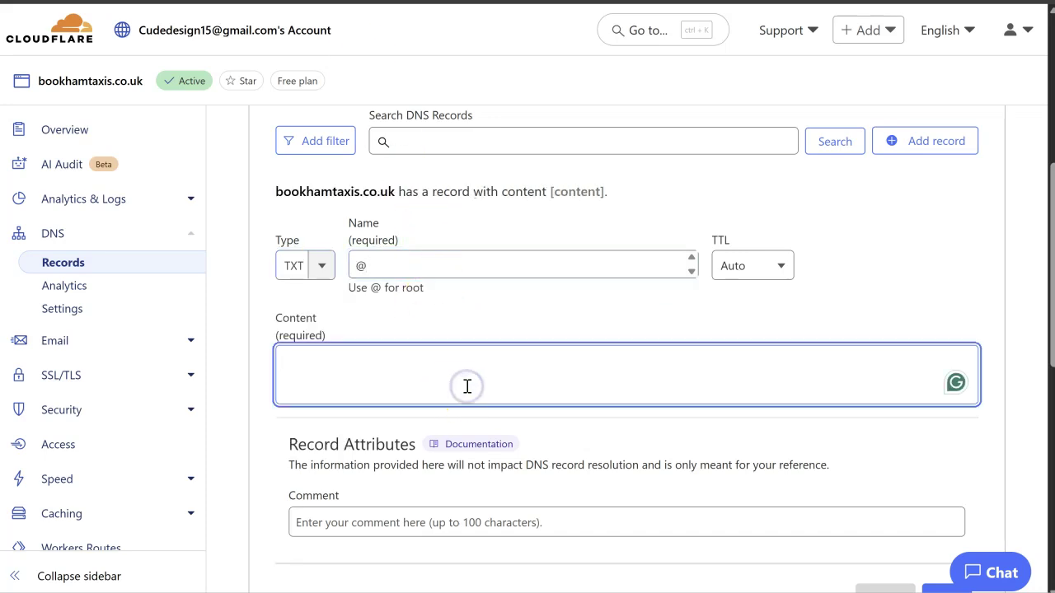
{"action": "key", "text": "ctrl+v"}
{"action": "scroll", "coordinate": [466, 383], "scroll_direction": "down", "scroll_amount": 3}
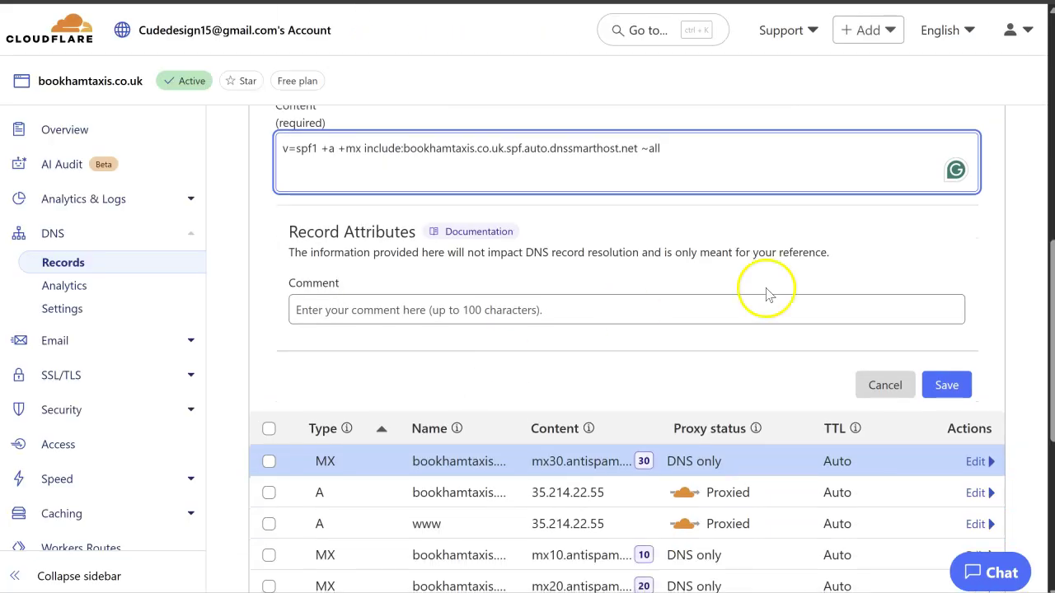
{"action": "left_click", "coordinate": [948, 385]}
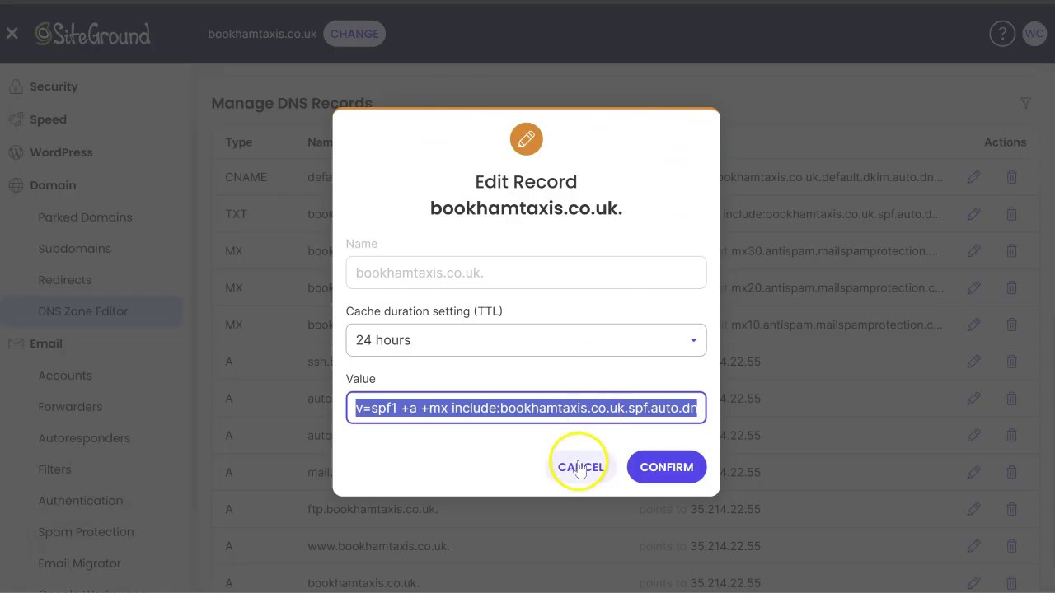
Step: Close SiteGround's SPF editor and search Google for 'what are dkim records'
{"action": "left_click", "coordinate": [579, 464]}
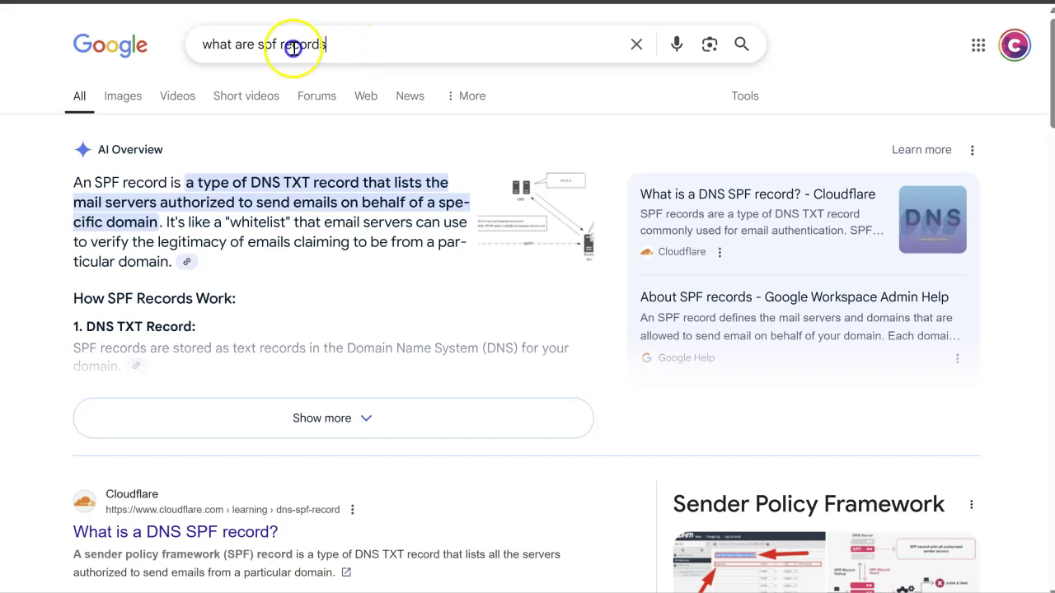
{"action": "left_click_drag", "start_coordinate": [293, 48], "coordinate": [258, 44]}
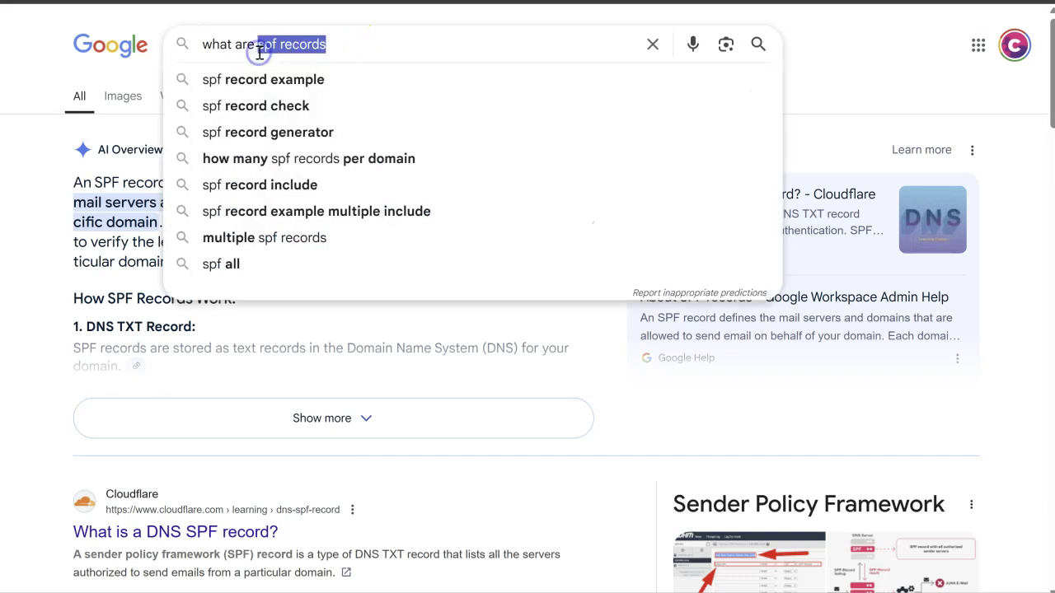
{"action": "type", "text": "dkim records"}
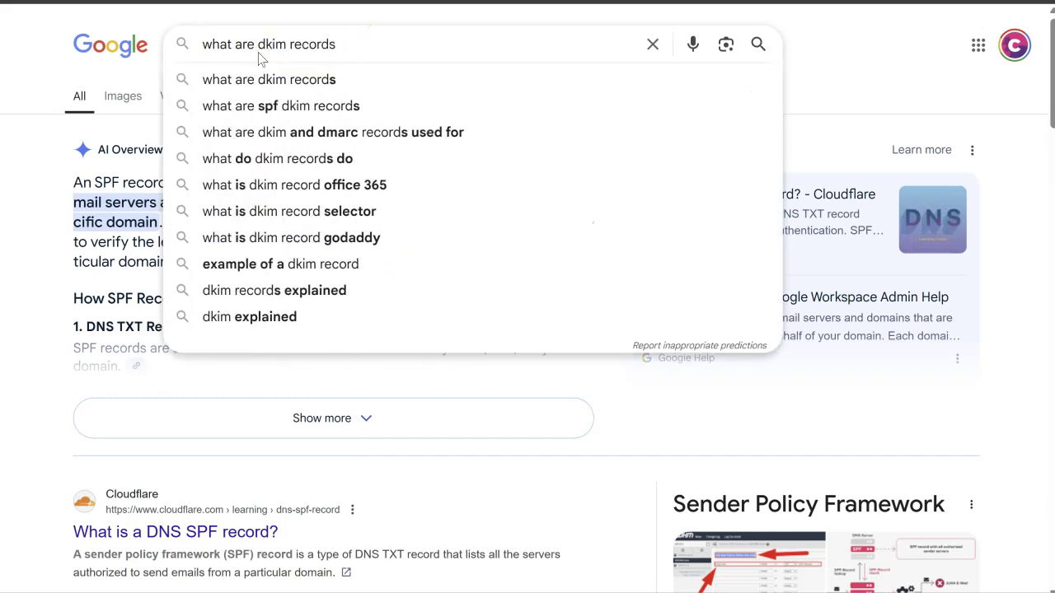
{"action": "key", "text": "Return"}
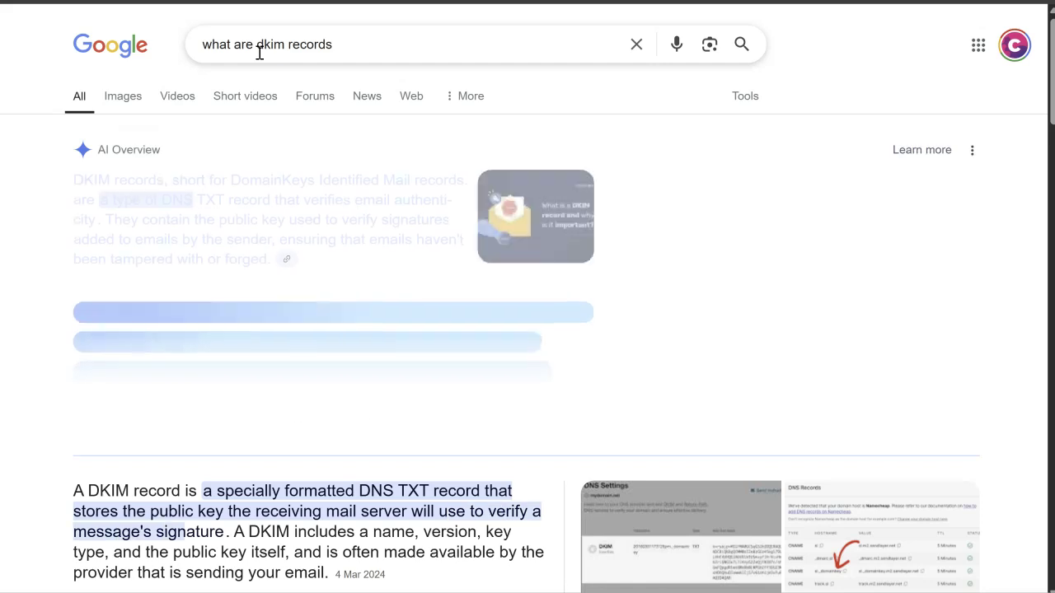
{"action": "scroll", "coordinate": [272, 487], "scroll_direction": "down", "scroll_amount": 2}
{"action": "scroll", "coordinate": [280, 371], "scroll_direction": "up", "scroll_amount": 2}
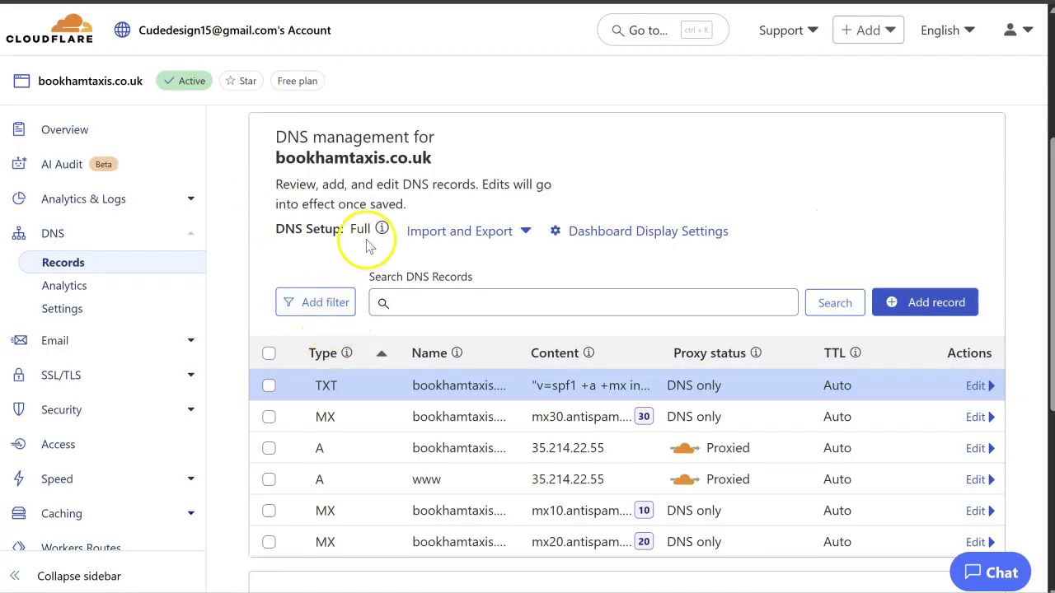
Step: Start a new Cloudflare DNS record of type CNAME with the name @
{"action": "scroll", "coordinate": [370, 247], "scroll_direction": "down", "scroll_amount": 3}
{"action": "left_click", "coordinate": [895, 286]}
{"action": "left_click", "coordinate": [320, 412]}
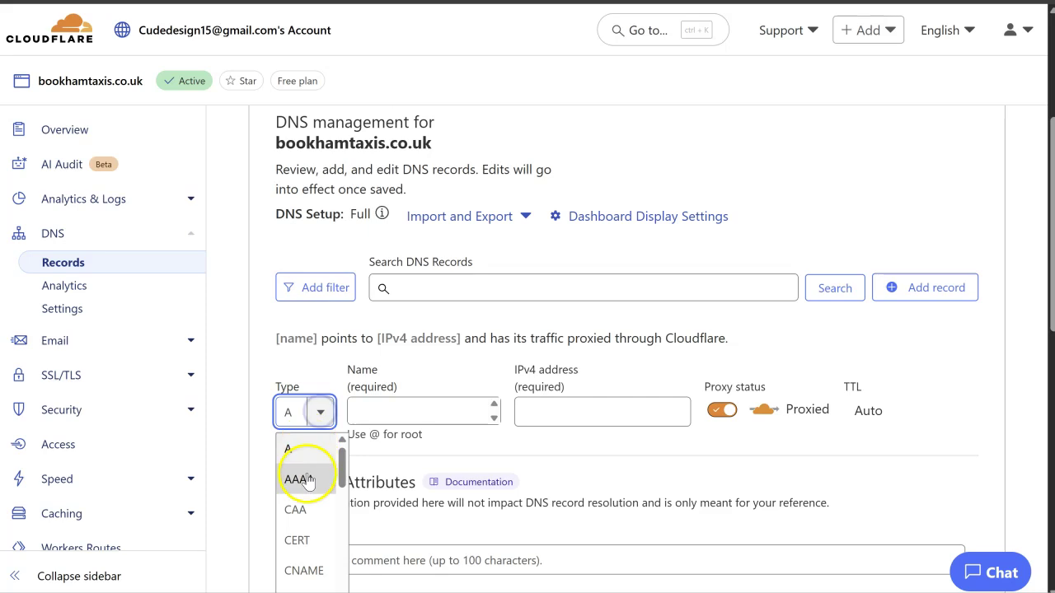
{"action": "scroll", "coordinate": [306, 479], "scroll_direction": "down", "scroll_amount": 1}
{"action": "left_click", "coordinate": [305, 522]}
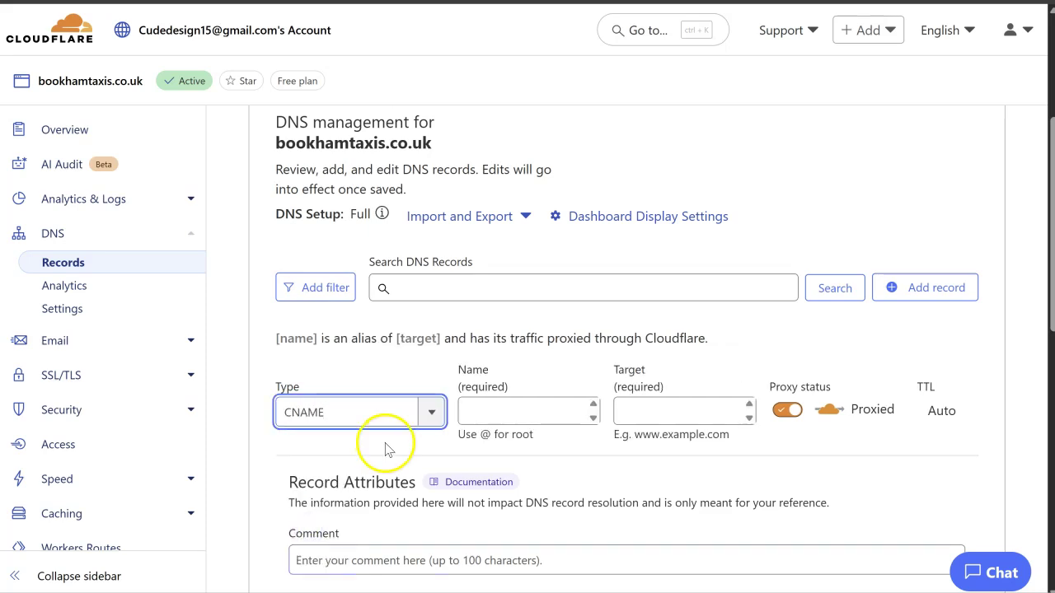
{"action": "left_click", "coordinate": [505, 402]}
{"action": "type", "text": "@"}
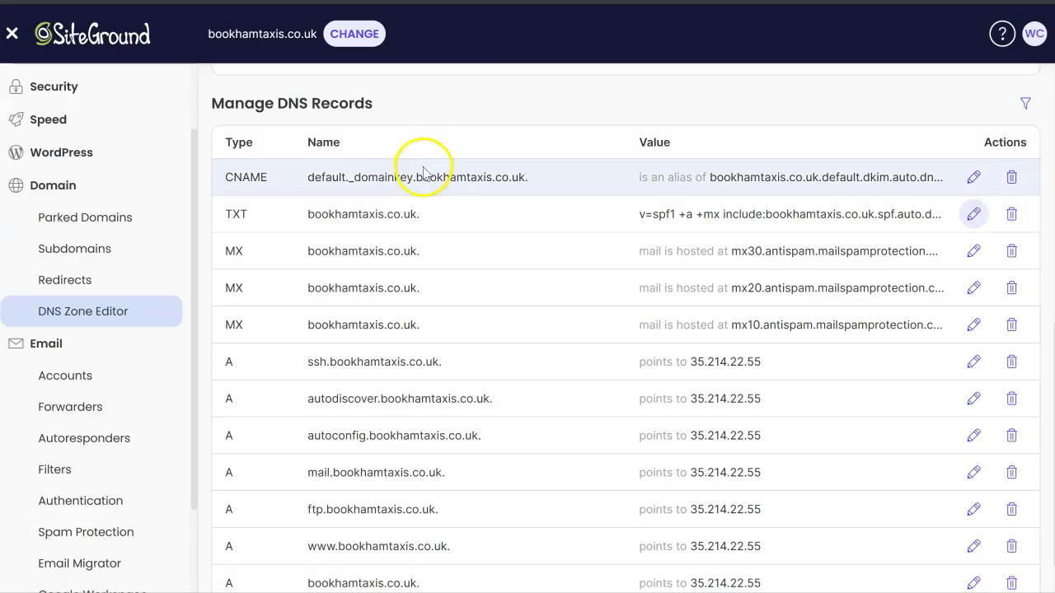
Step: Copy the name default._domainkey.bookhamtaxis.co.uk. from SiteGround's DKIM CNAME row, then reopen its edit dialog
{"action": "left_click", "coordinate": [974, 178]}
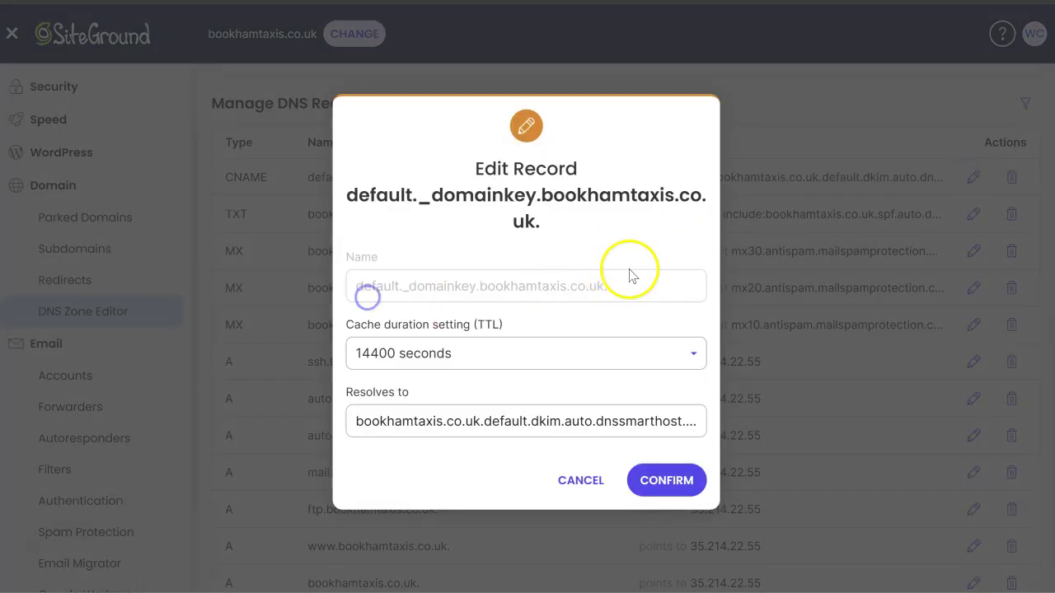
{"action": "left_click", "coordinate": [576, 482]}
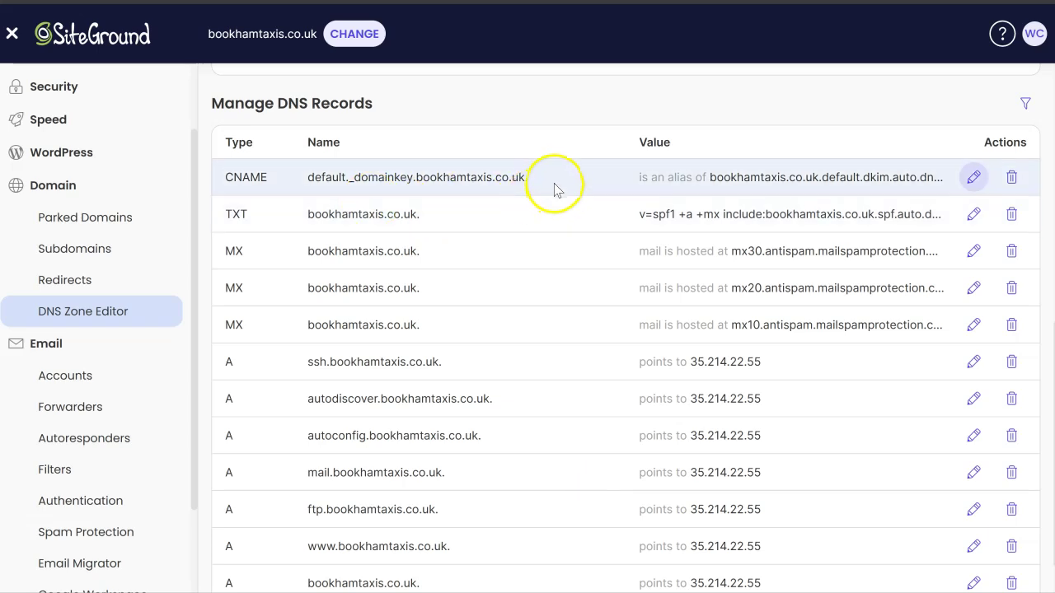
{"action": "left_click_drag", "start_coordinate": [545, 178], "coordinate": [306, 181]}
{"action": "key", "text": "ctrl+c"}
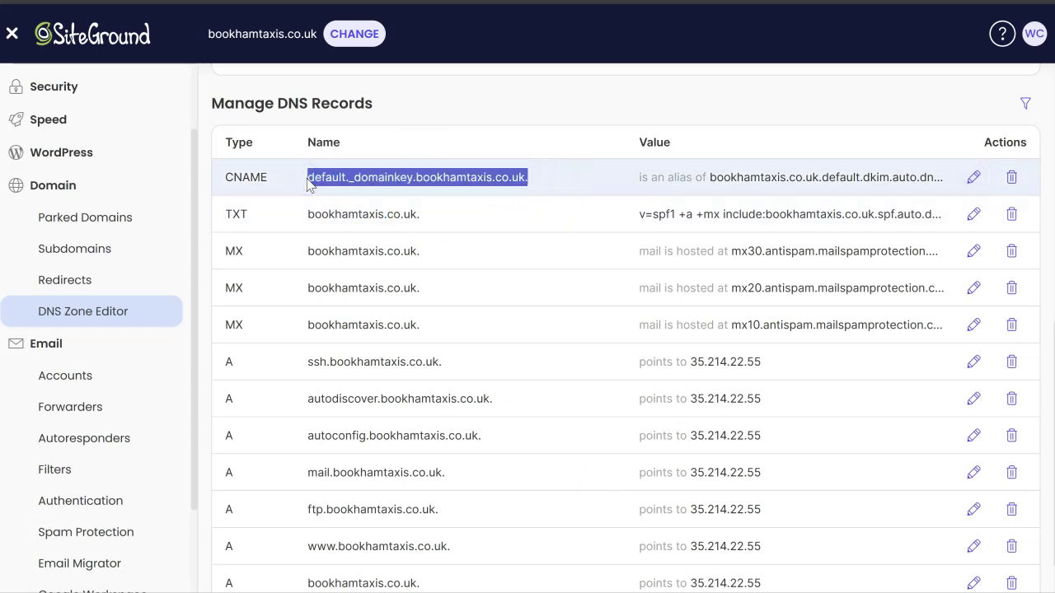
{"action": "left_click", "coordinate": [973, 178]}
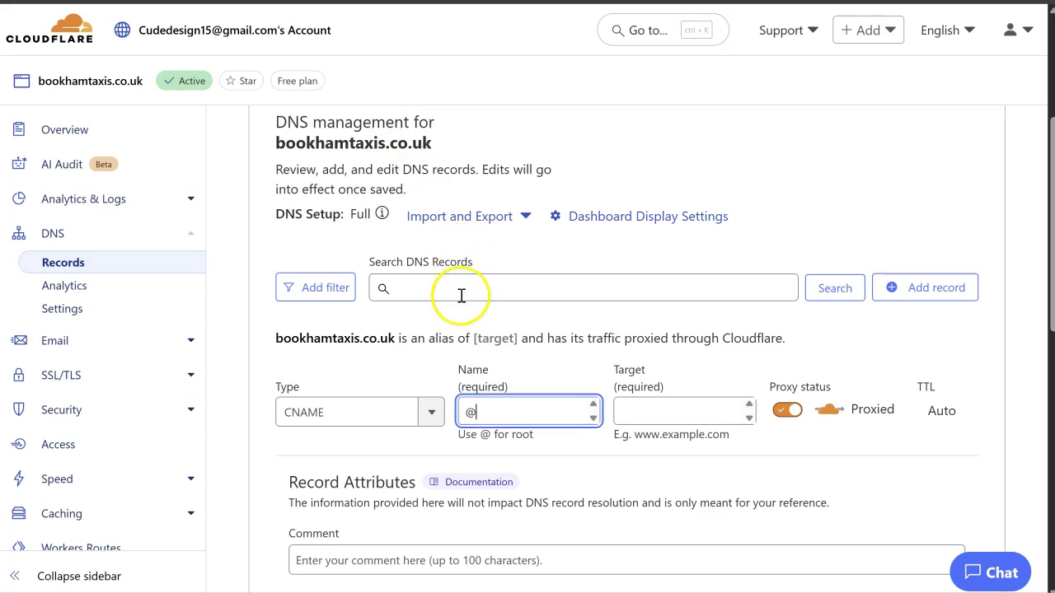
Step: Name the record default._domainkey.bookhamtaxis.co.uk, target bookhamtaxis.co.uk.default.dkim.auto.dnssmarthost.net, and save
{"action": "double_click", "coordinate": [496, 407]}
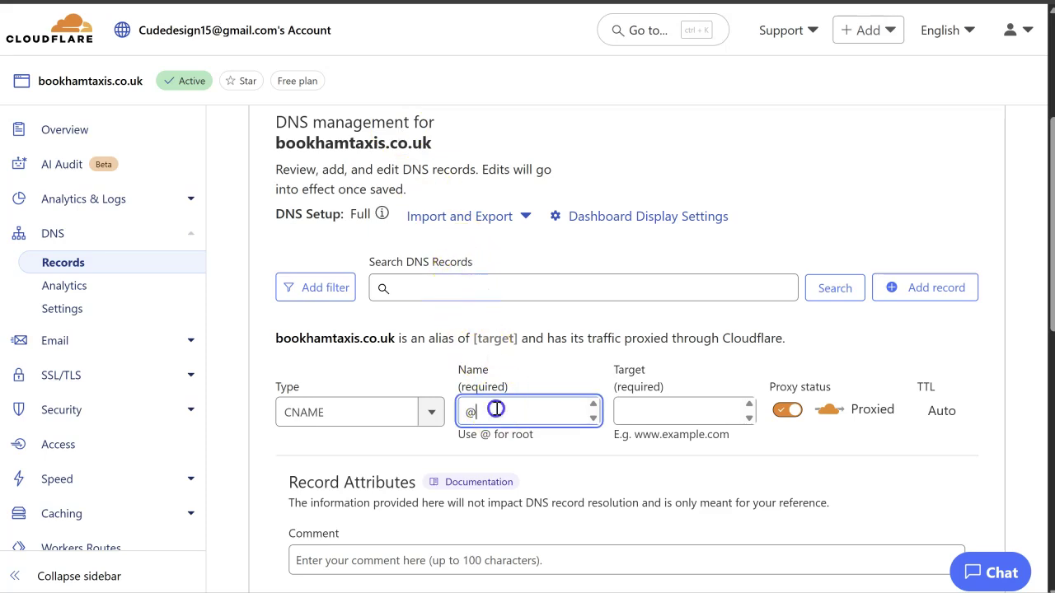
{"action": "scroll", "coordinate": [432, 414], "scroll_direction": "down", "scroll_amount": 1}
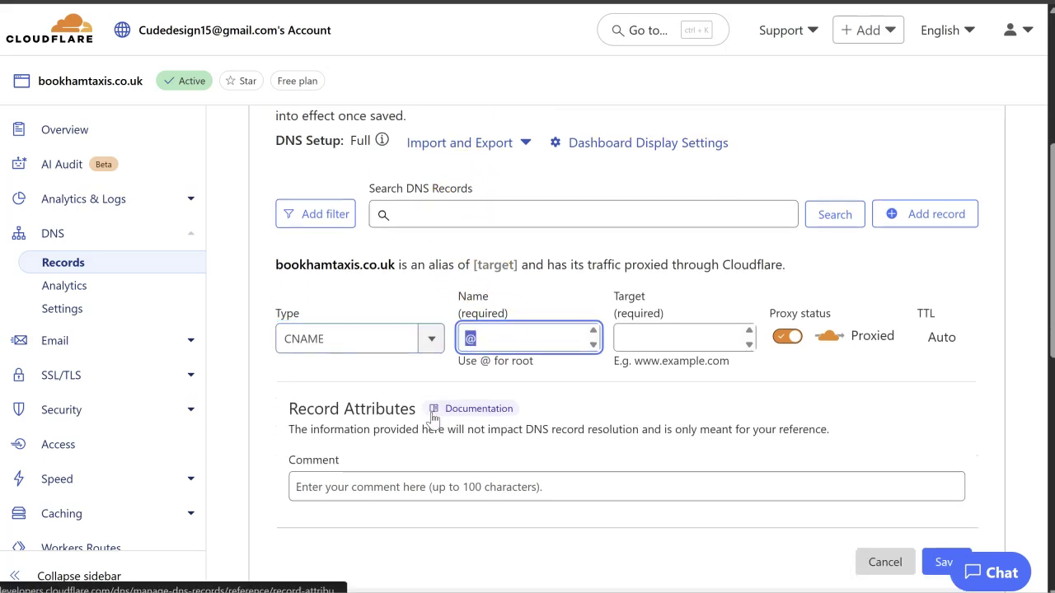
{"action": "key", "text": "ctrl+v"}
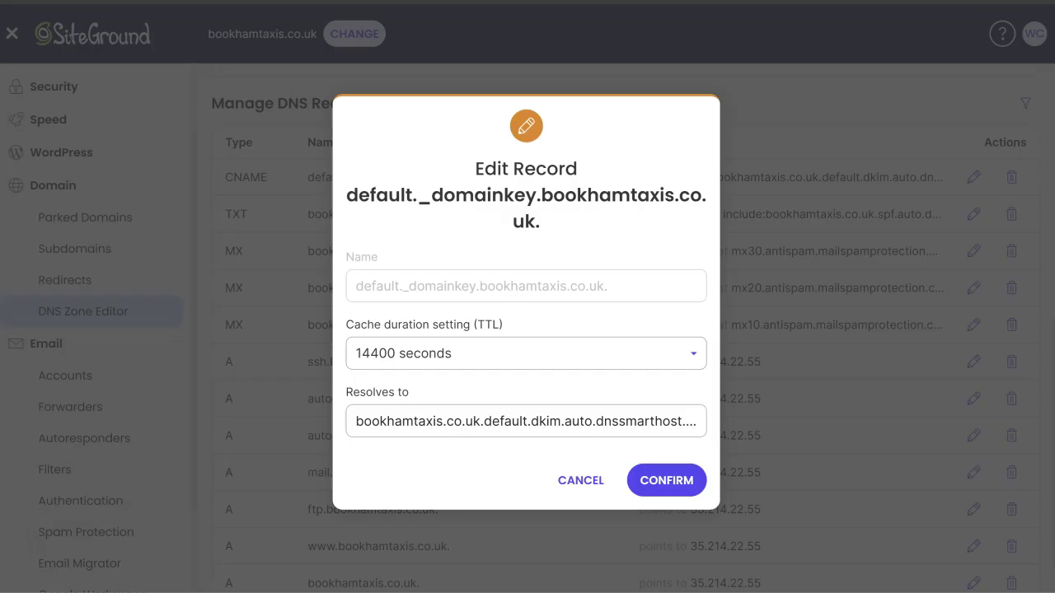
{"action": "left_click", "coordinate": [421, 429]}
{"action": "left_click_drag", "start_coordinate": [421, 428], "coordinate": [700, 446]}
{"action": "key", "text": "ctrl+c"}
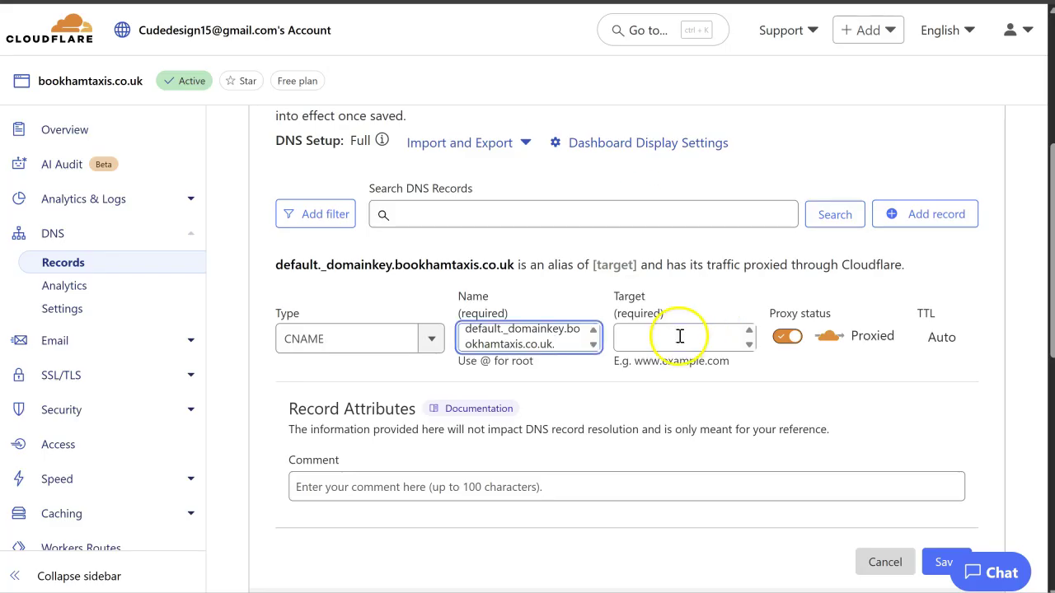
{"action": "left_click", "coordinate": [680, 336]}
{"action": "key", "text": "ctrl+v"}
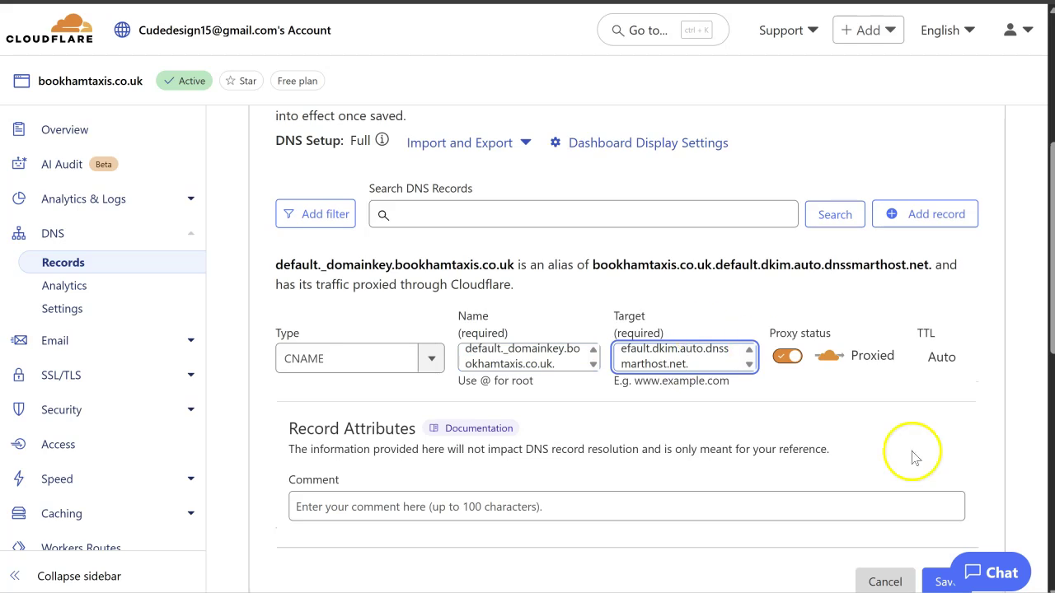
{"action": "scroll", "coordinate": [912, 534], "scroll_direction": "down", "scroll_amount": 1}
{"action": "left_click", "coordinate": [947, 468]}
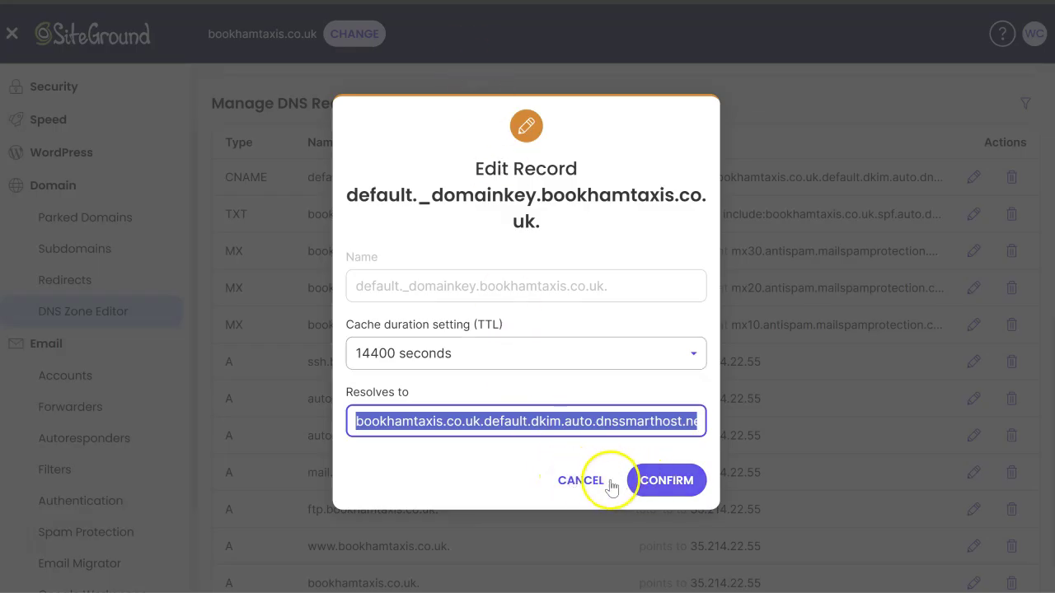
Step: Close SiteGround's record editor and go to the Email Accounts page
{"action": "left_click", "coordinate": [606, 486]}
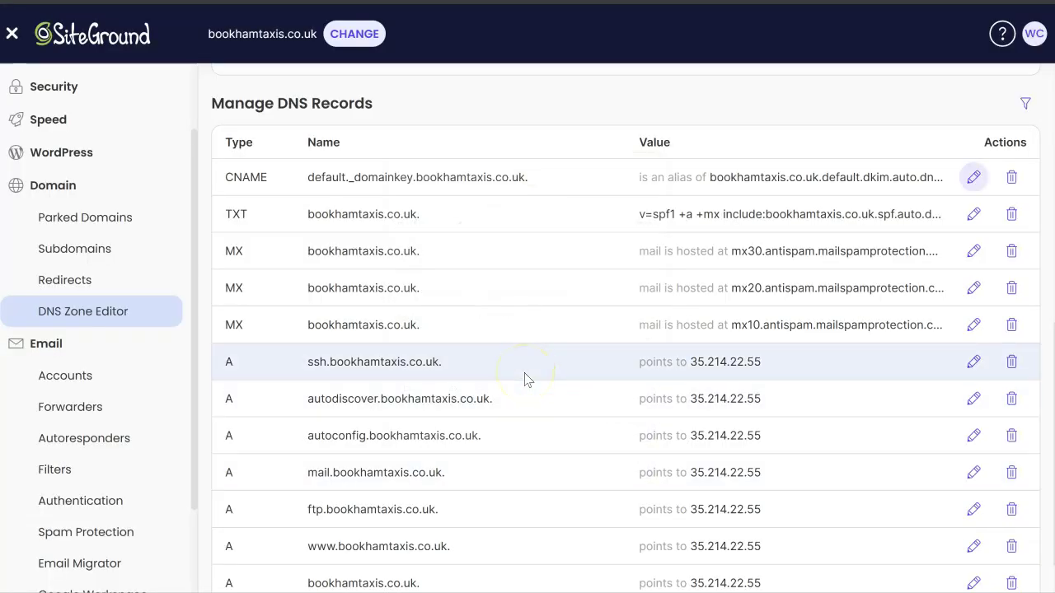
{"action": "scroll", "coordinate": [528, 380], "scroll_direction": "down", "scroll_amount": 2}
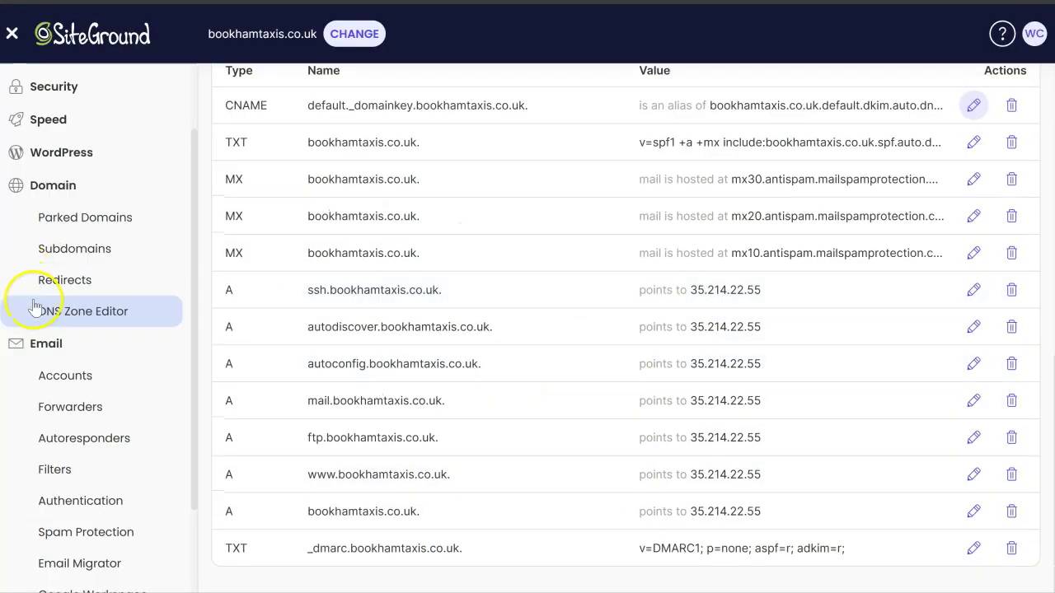
{"action": "scroll", "coordinate": [35, 307], "scroll_direction": "down", "scroll_amount": 2}
{"action": "left_click", "coordinate": [34, 279]}
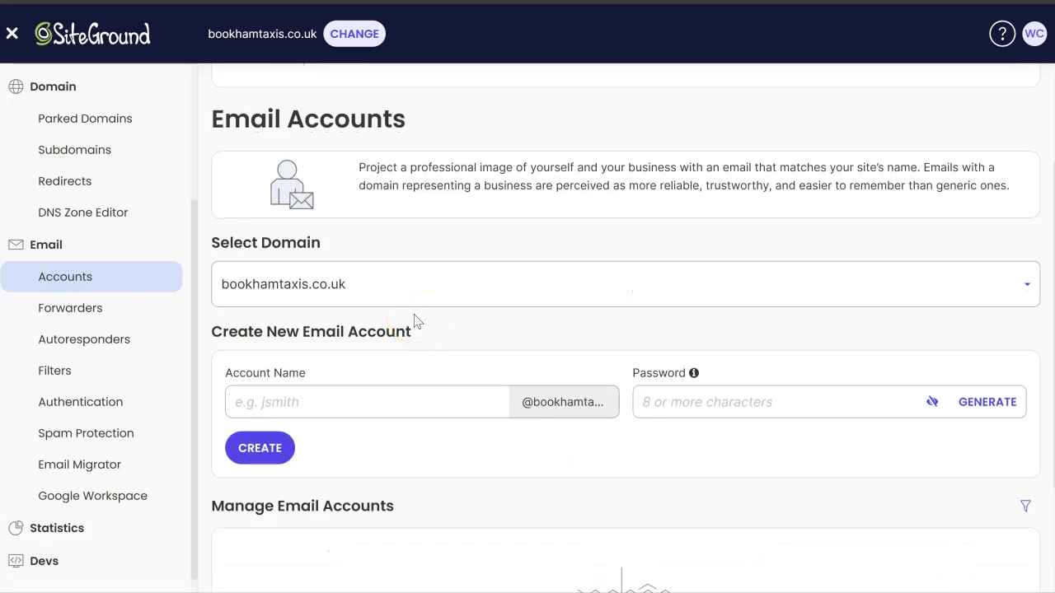
{"action": "scroll", "coordinate": [440, 371], "scroll_direction": "down", "scroll_amount": 3}
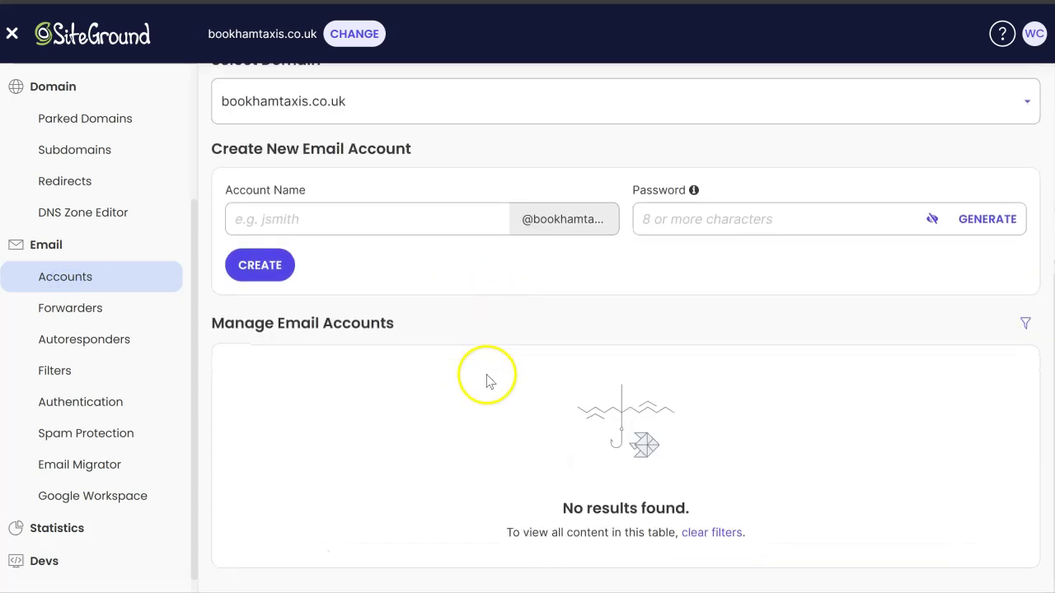
{"action": "left_click", "coordinate": [419, 216]}
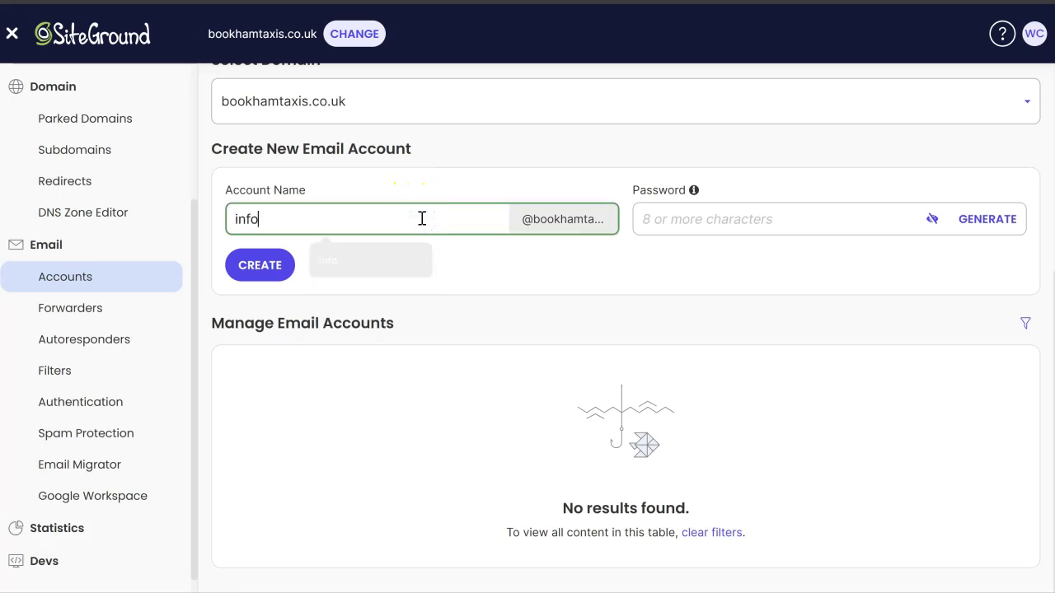
{"action": "left_click", "coordinate": [998, 217]}
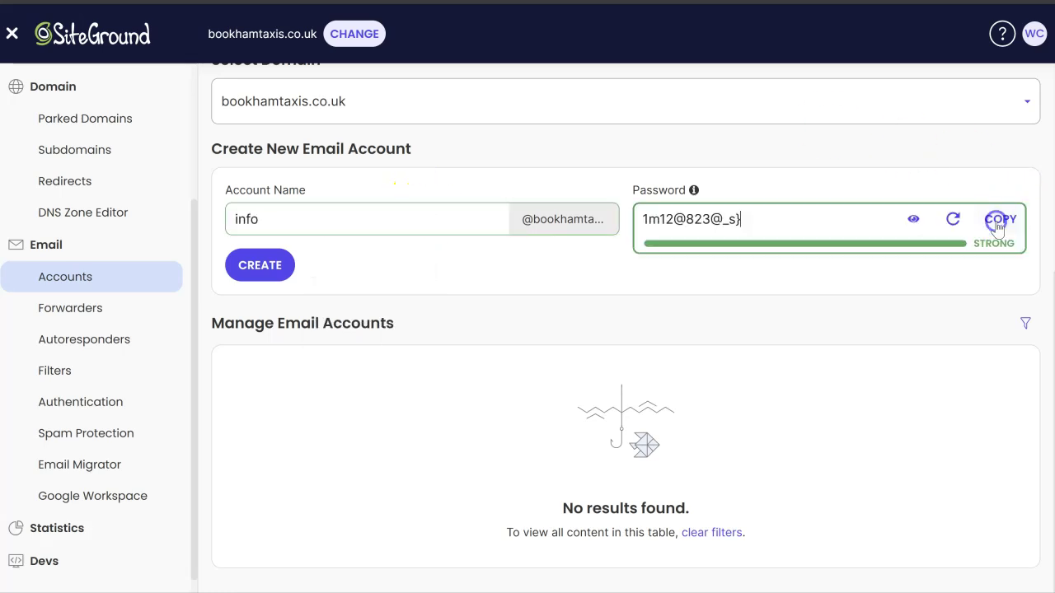
{"action": "left_click", "coordinate": [257, 267]}
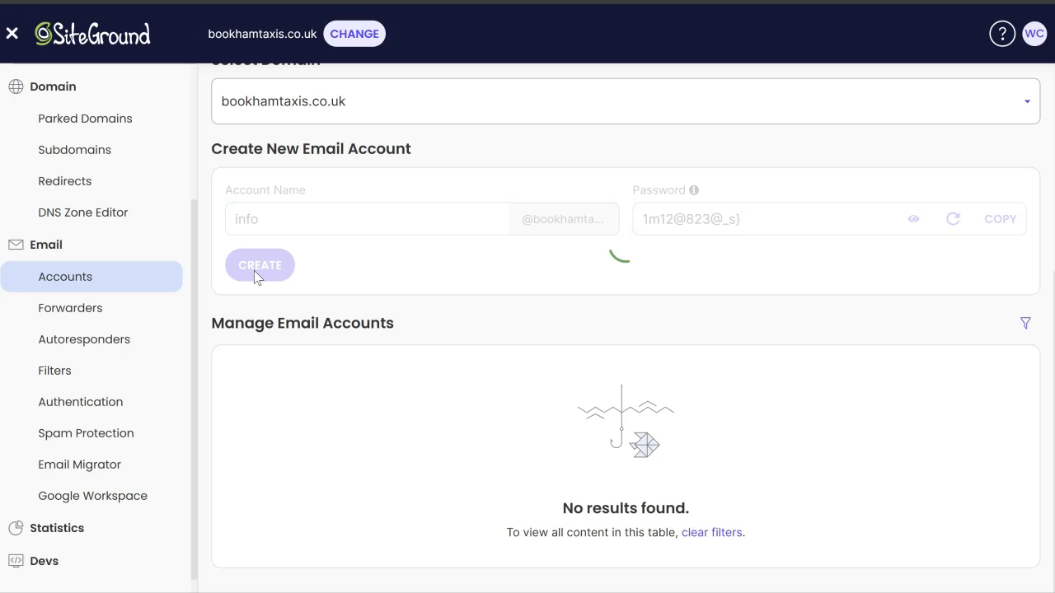